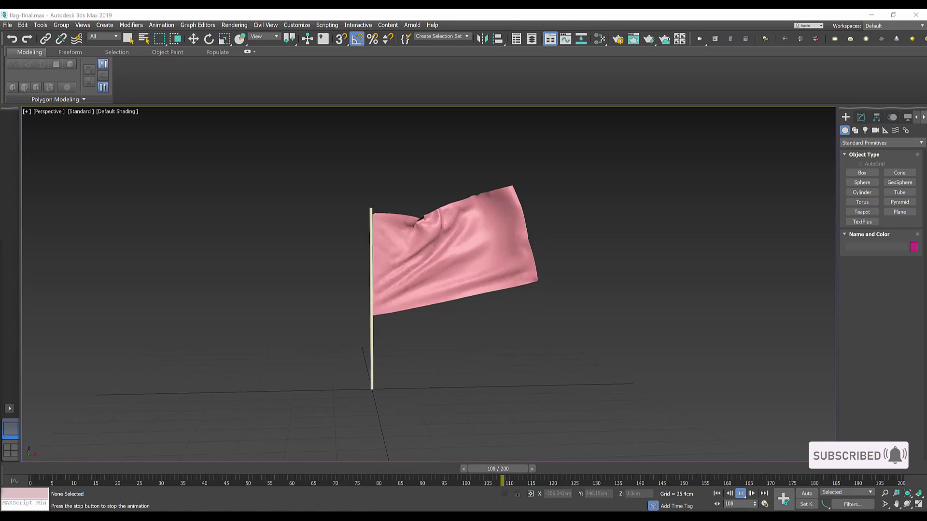
# - Export the 3ds Max flag scene as an Alembic (*.ABC) file named flag-animation into New folder (5)
pyautogui.click(8, 26)
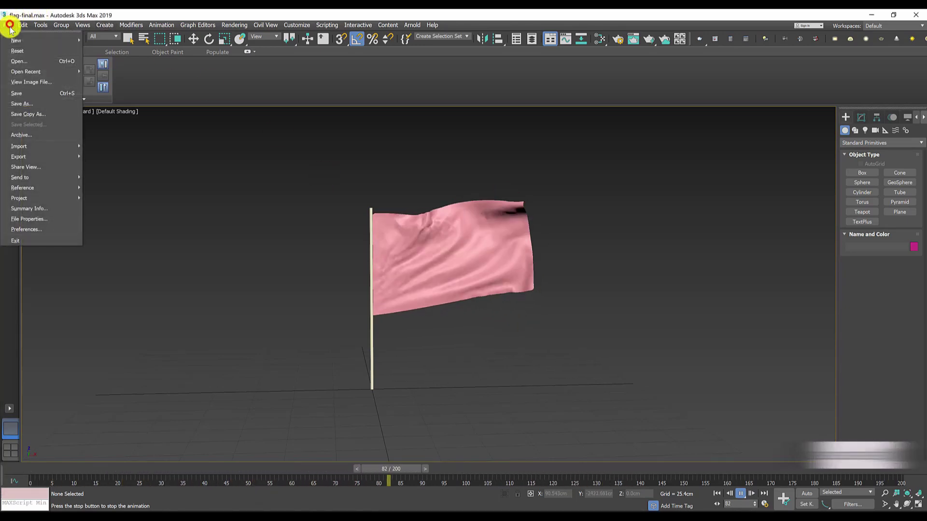
pyautogui.moveTo(35, 157)
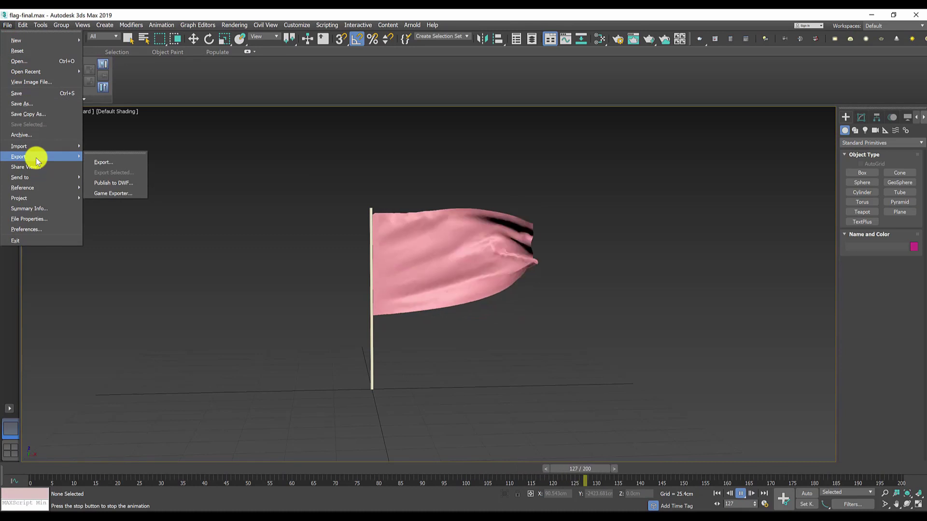
pyautogui.click(107, 165)
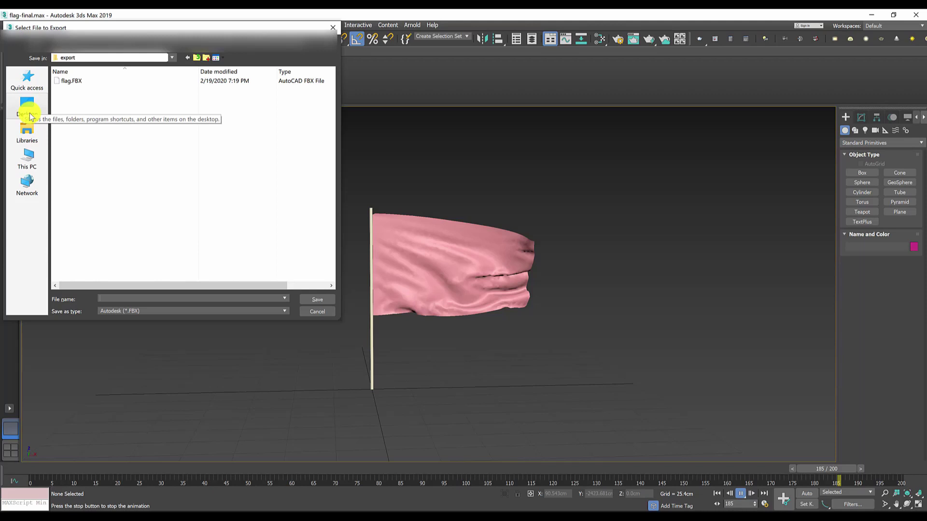
pyautogui.click(27, 107)
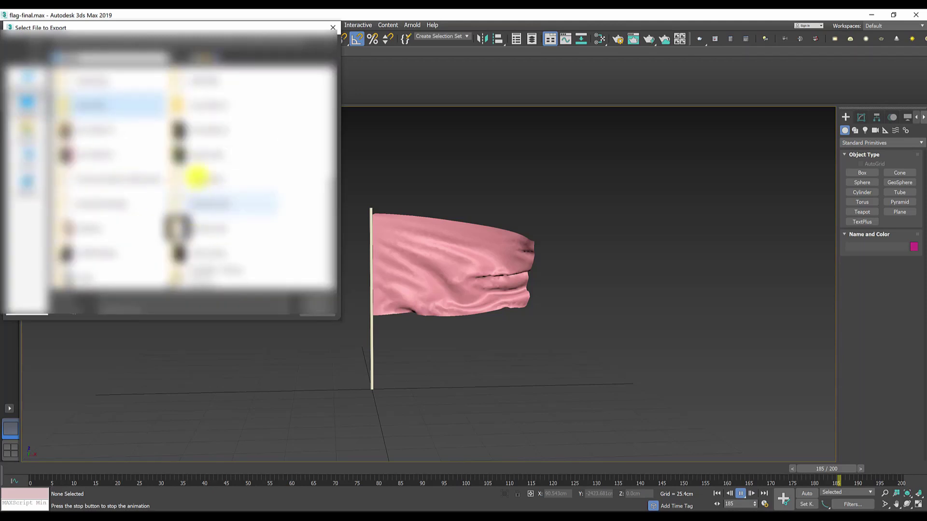
pyautogui.doubleClick(103, 157)
pyautogui.click(154, 300)
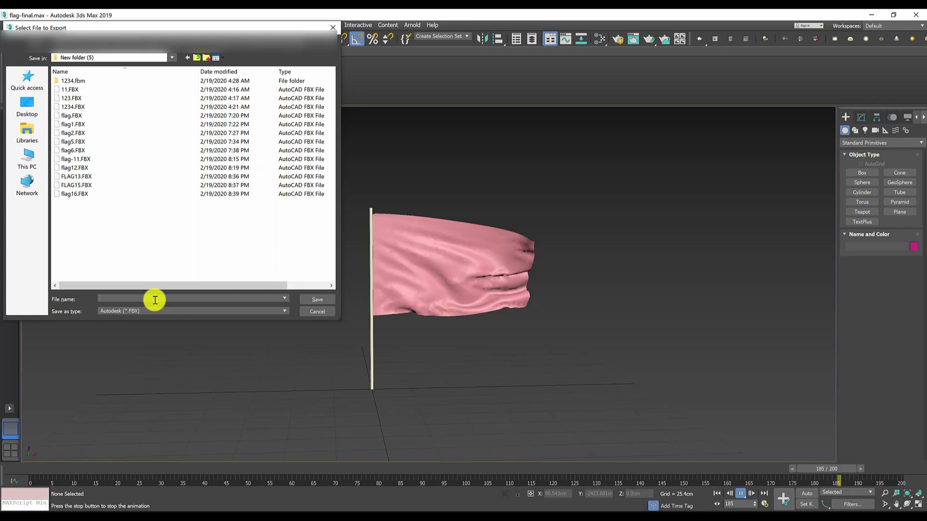
pyautogui.write('flag-animation')
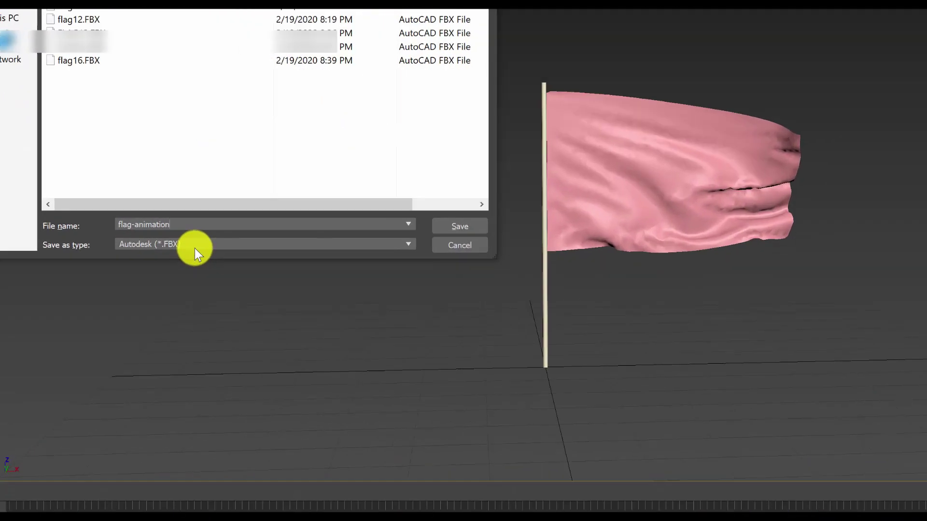
pyautogui.click(147, 312)
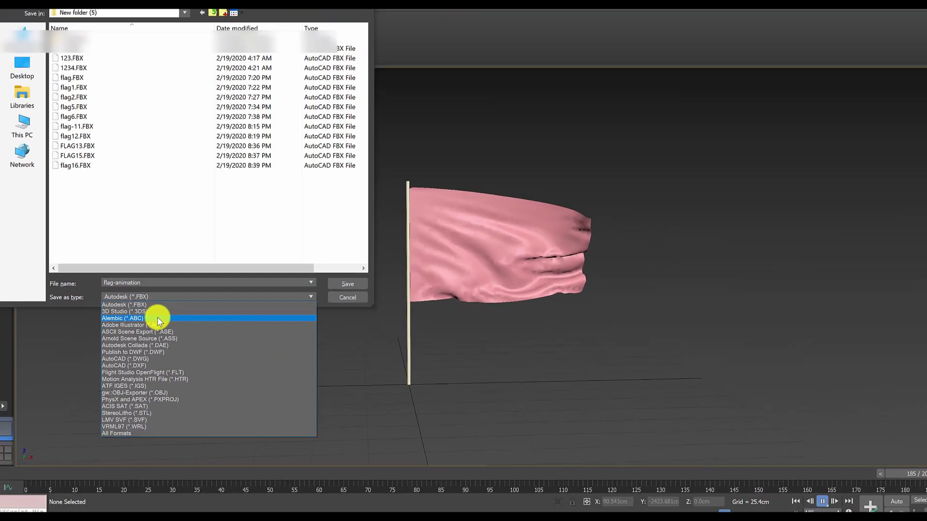
pyautogui.click(261, 183)
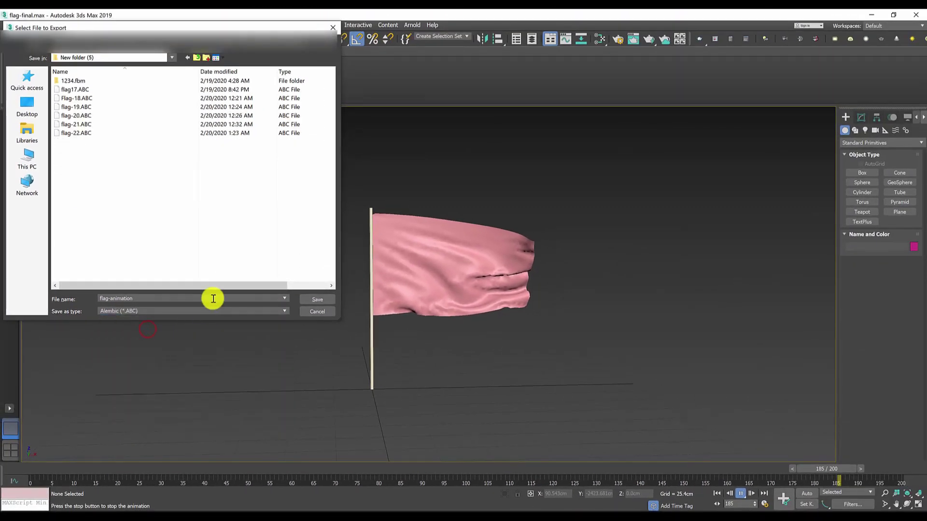
pyautogui.click(316, 300)
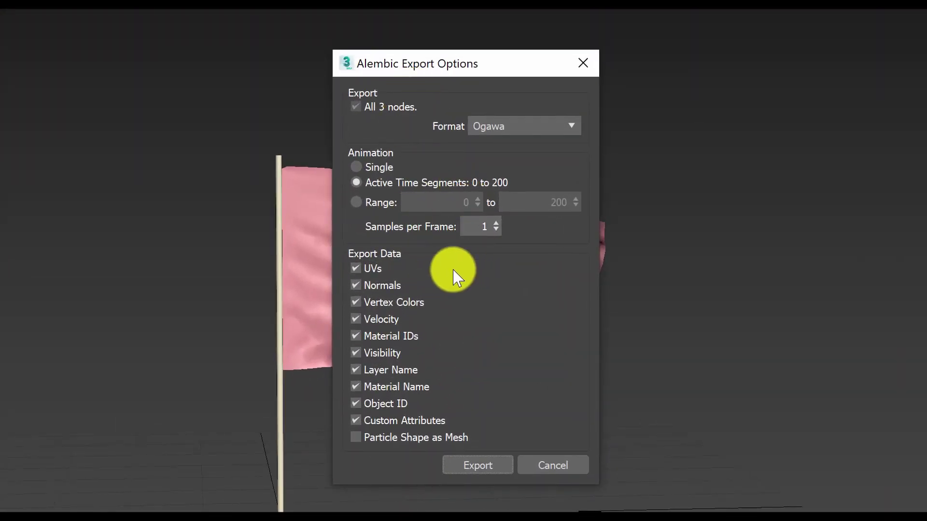
pyautogui.click(484, 465)
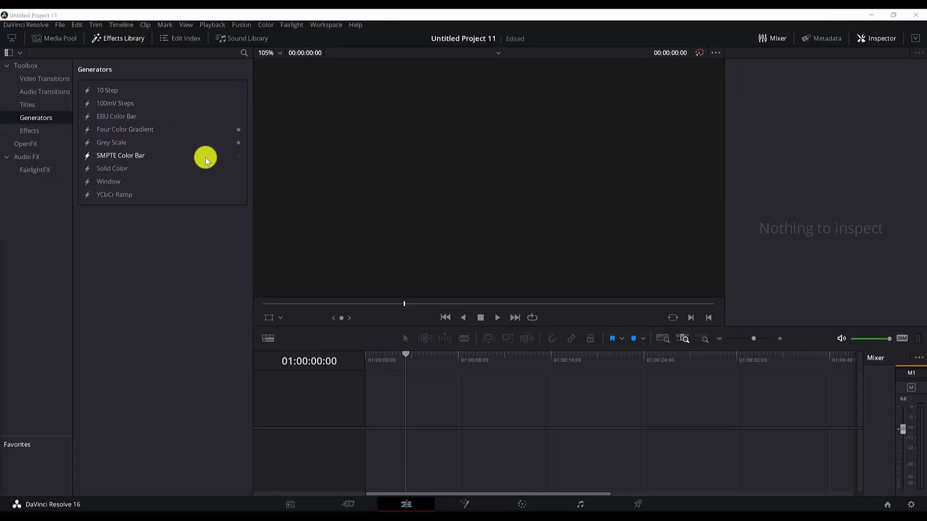
# - Add a Fusion Composition clip from the Effects Library to Timeline 1's video track
pyautogui.click(247, 54)
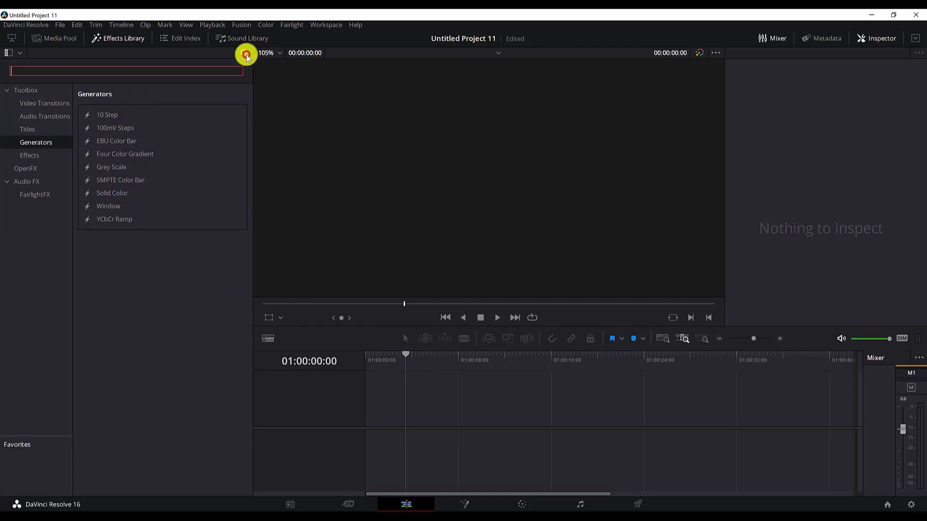
pyautogui.click(56, 93)
pyautogui.write('fus')
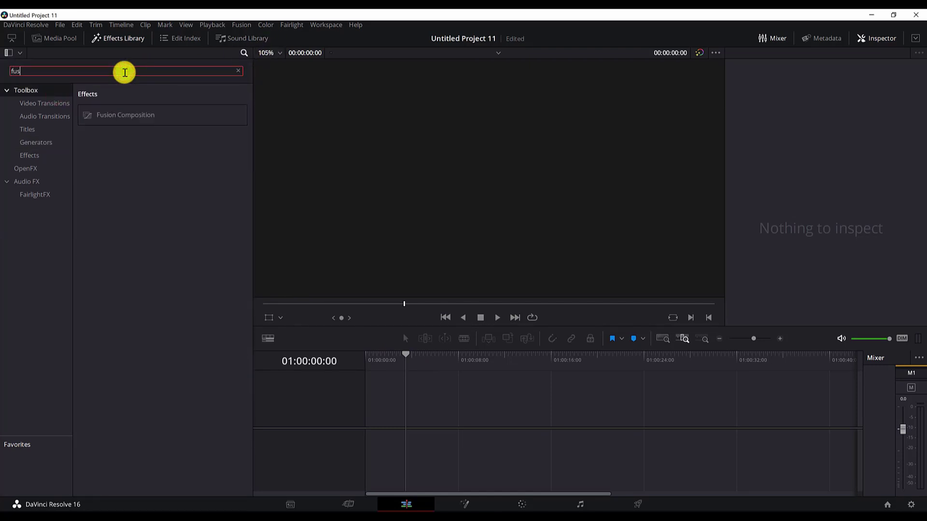
pyautogui.write('i')
pyautogui.moveTo(125, 114); pyautogui.dragTo(369, 420)
# - Change the Fusion Composition clip's duration to 00:00:11:00
pyautogui.rightClick(404, 417)
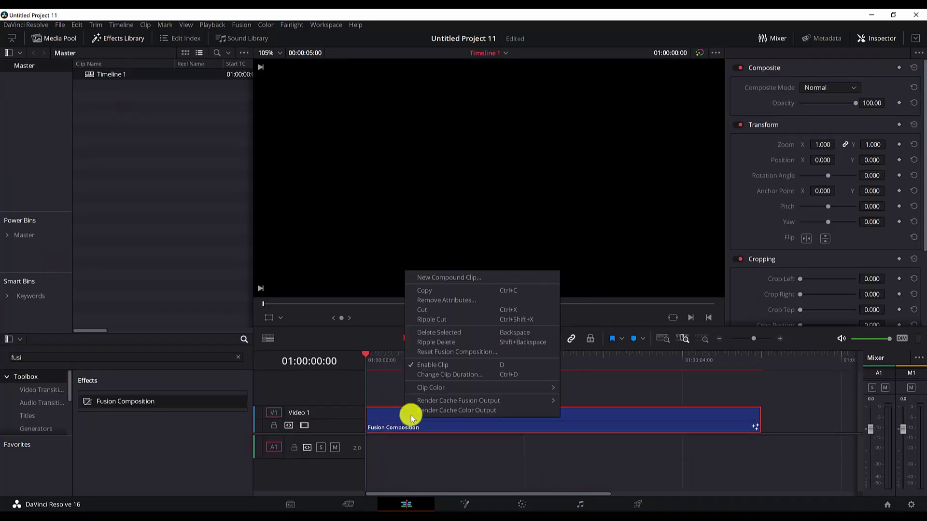
pyautogui.click(443, 375)
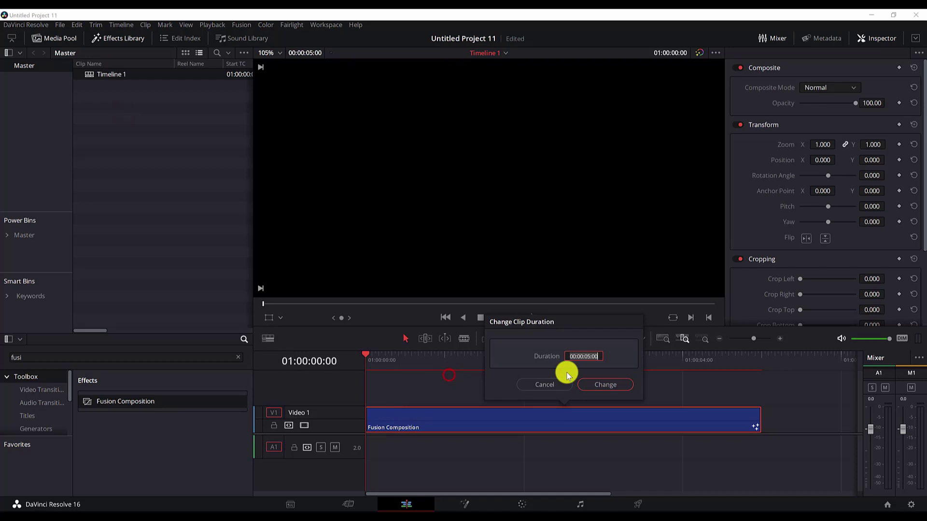
pyautogui.write('1100')
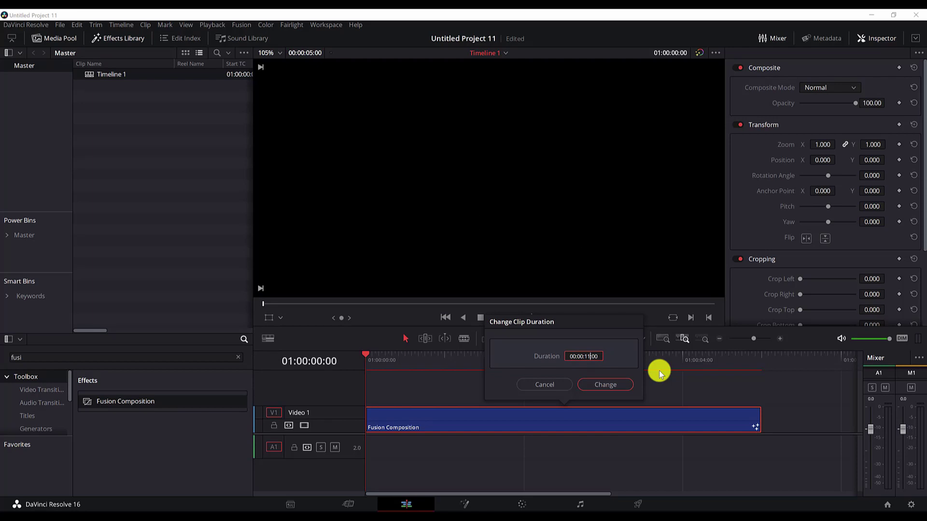
pyautogui.click(598, 381)
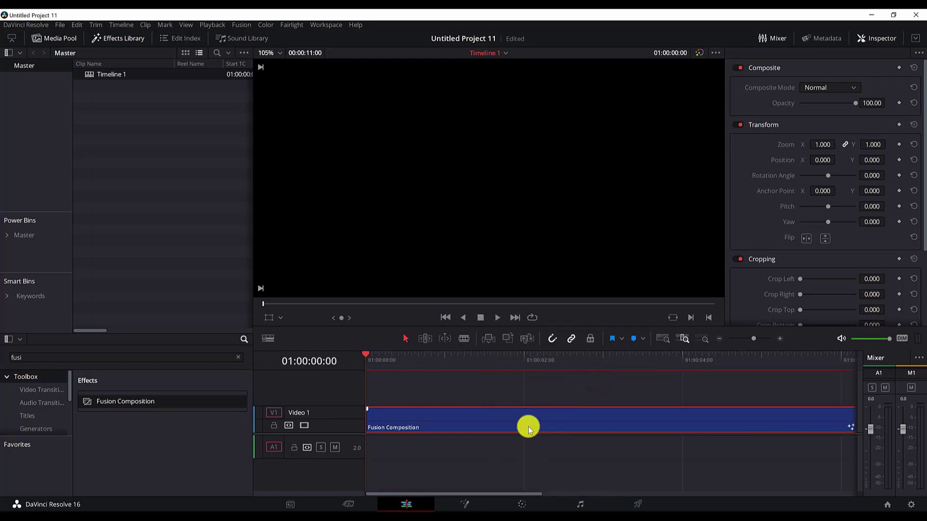
# - Switch to the Fusion page and move the MediaOut1 node to the right
pyautogui.click(470, 505)
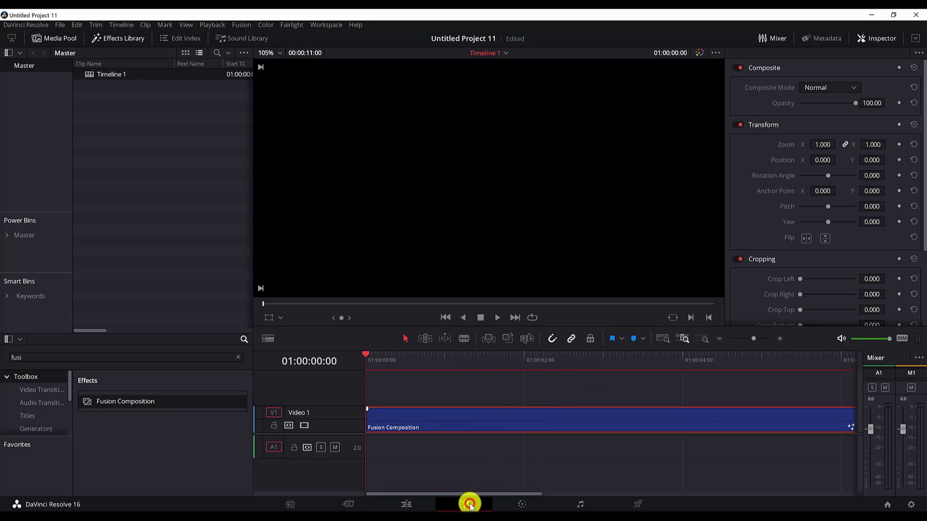
pyautogui.moveTo(259, 330); pyautogui.dragTo(453, 354)
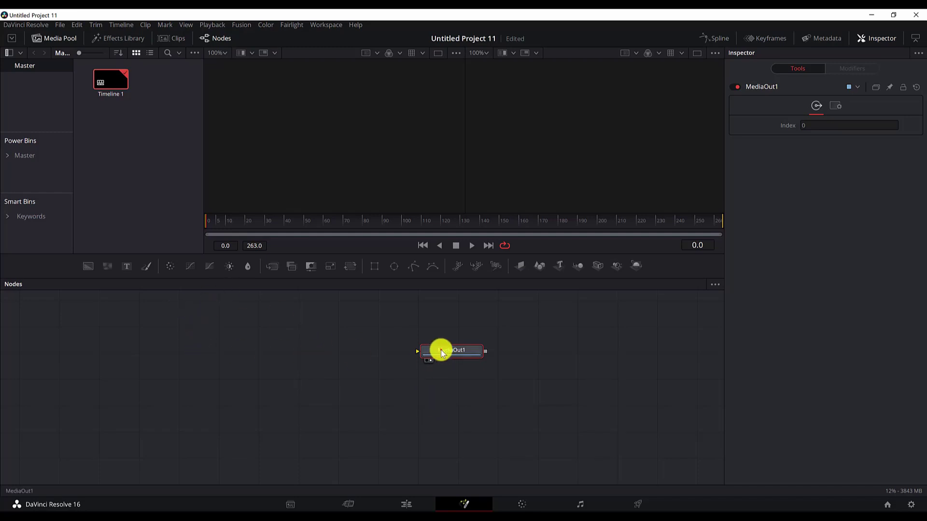
pyautogui.moveTo(441, 350); pyautogui.dragTo(459, 359)
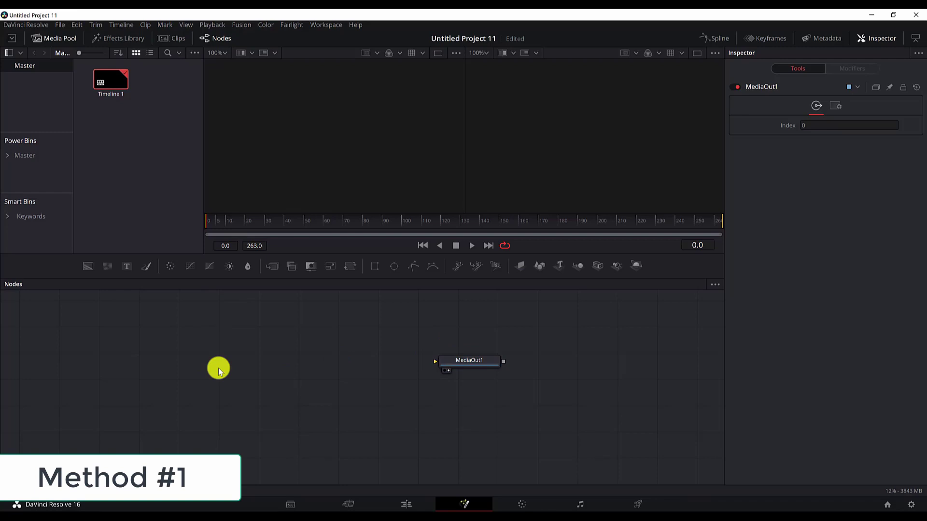
# - Add an Alembic Mesh 3D node loading flag-animation.ABC from New folder (5)
pyautogui.hotkey('ctrl', 'space')
pyautogui.write('a')
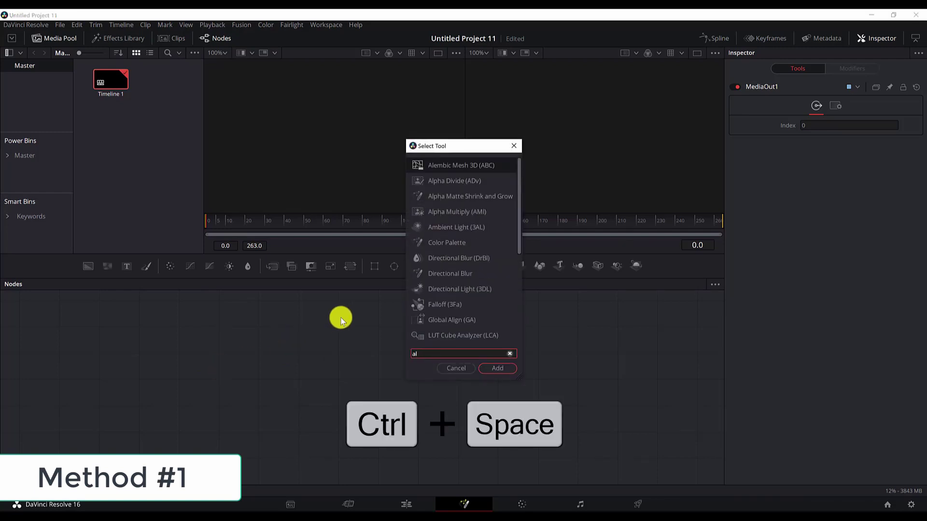
pyautogui.write('lem')
pyautogui.press('Return')
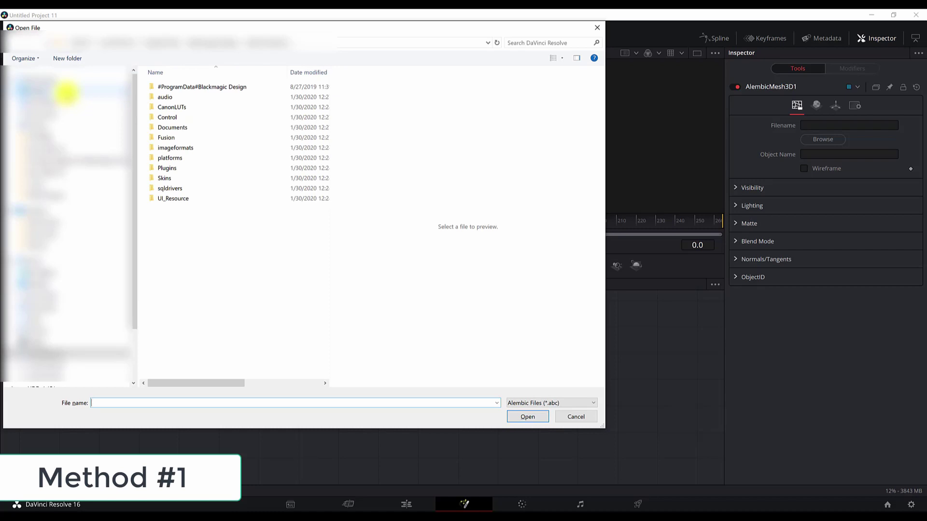
pyautogui.click(67, 94)
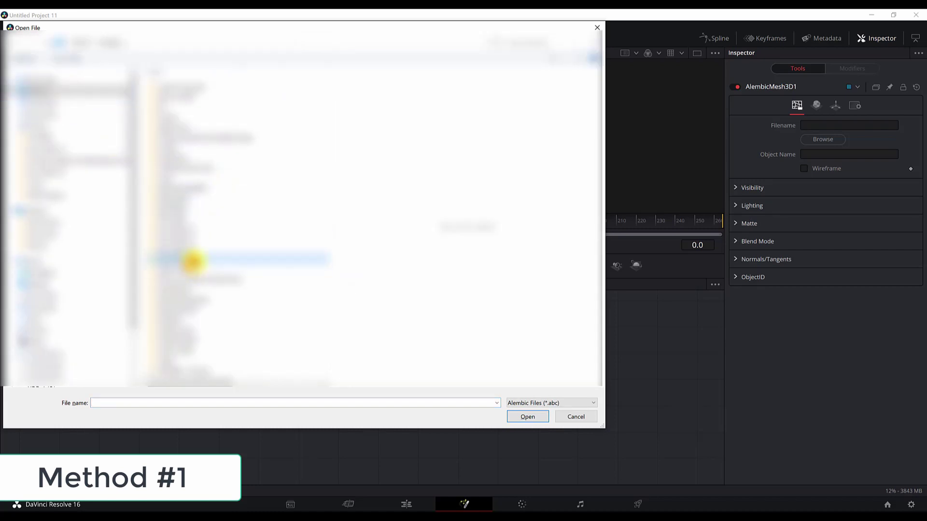
pyautogui.doubleClick(194, 262)
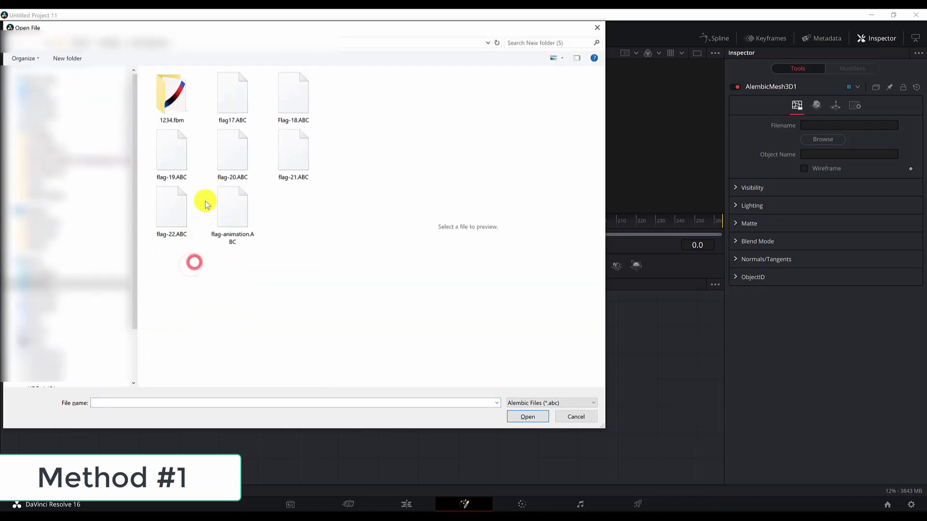
pyautogui.click(235, 214)
pyautogui.doubleClick(236, 215)
pyautogui.click(221, 371)
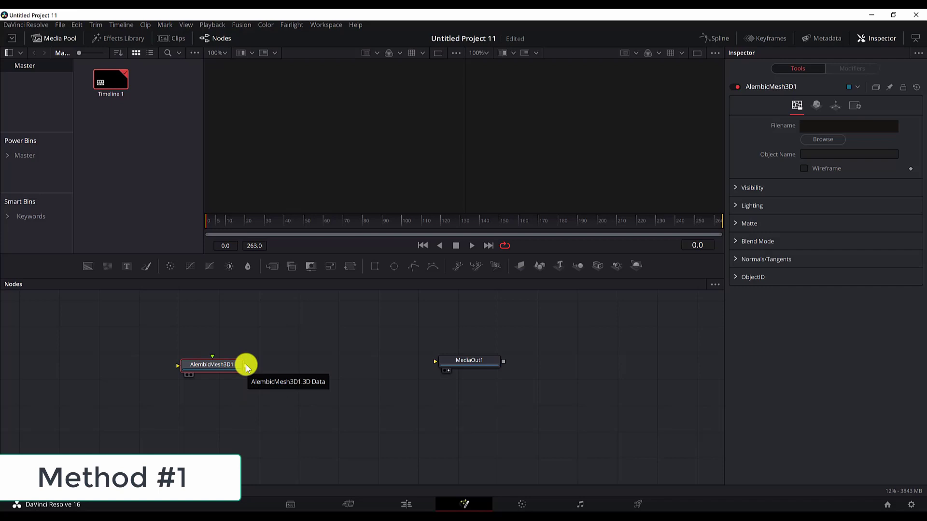
# - Connect AlembicMesh3D1 toward MediaOut1 and add a Merge 3D node after the mesh
pyautogui.moveTo(246, 366); pyautogui.dragTo(462, 363)
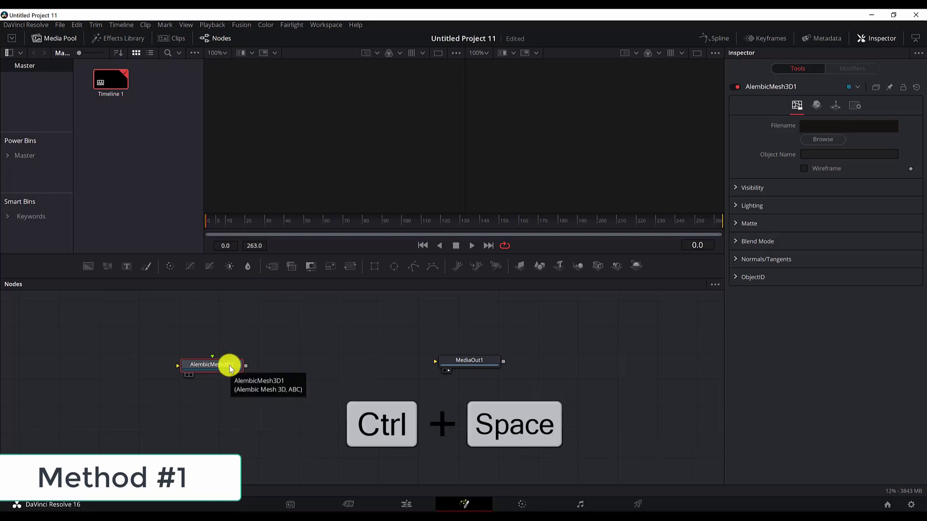
pyautogui.hotkey('ctrl', 'space')
pyautogui.write('m')
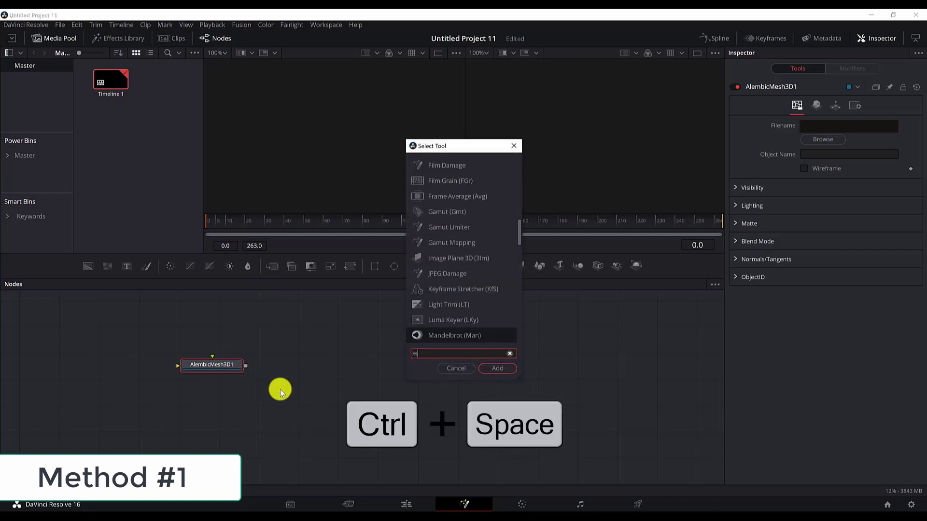
pyautogui.write('erge')
pyautogui.press('Down')
pyautogui.press('Return')
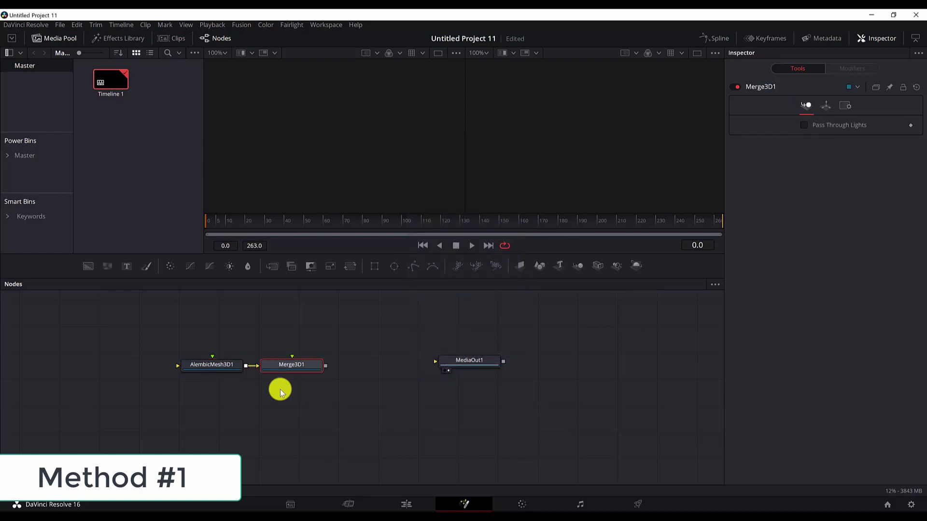
pyautogui.click(289, 367)
# - Add a Renderer 3D node after Merge3D1 and connect its output to MediaOut1
pyautogui.hotkey('ctrl', 'space')
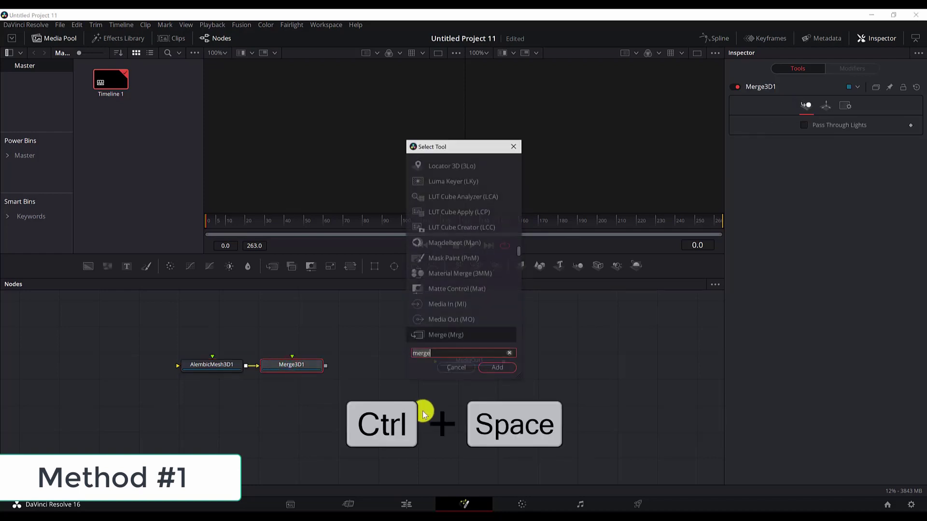
pyautogui.write('ren')
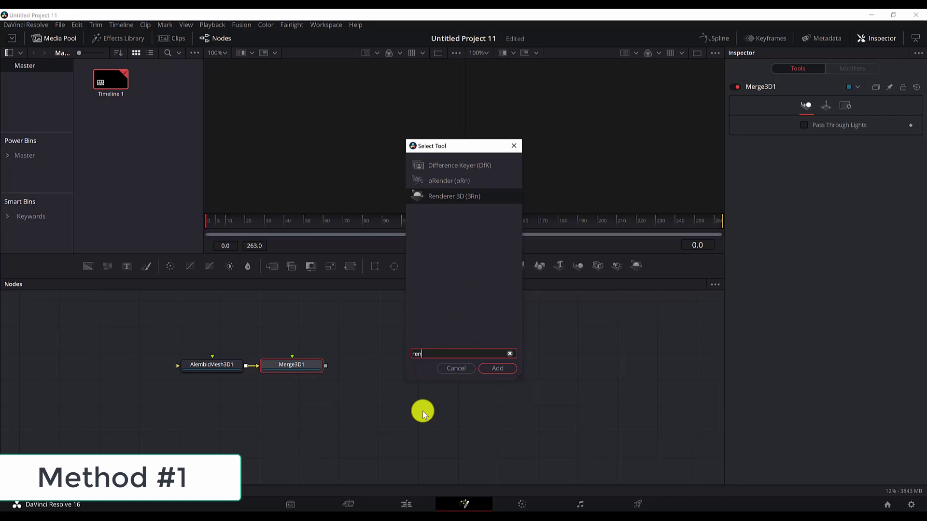
pyautogui.write('der')
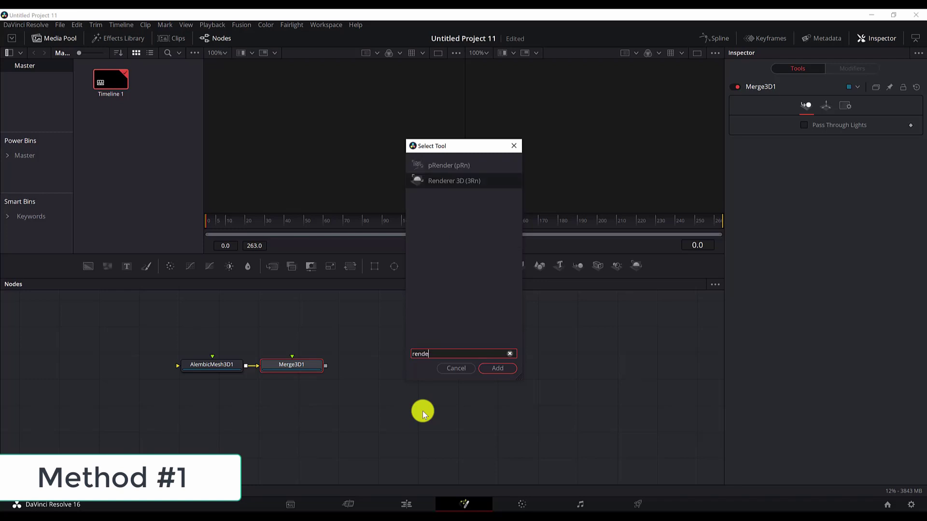
pyautogui.press('Return')
pyautogui.moveTo(405, 365); pyautogui.dragTo(472, 365)
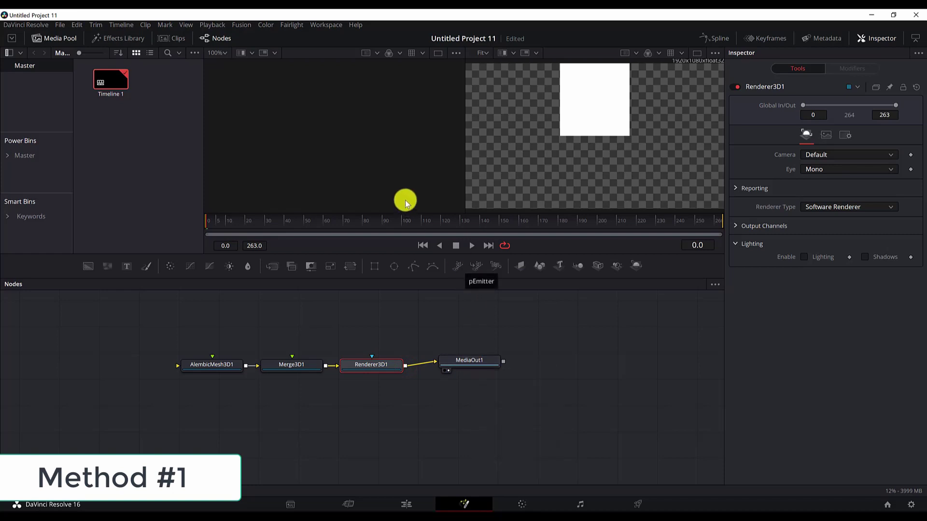
# - Show Merge3D1's 3D scene in the left viewer, zoomed out to see the whole flag
pyautogui.click(298, 368)
pyautogui.press('1')
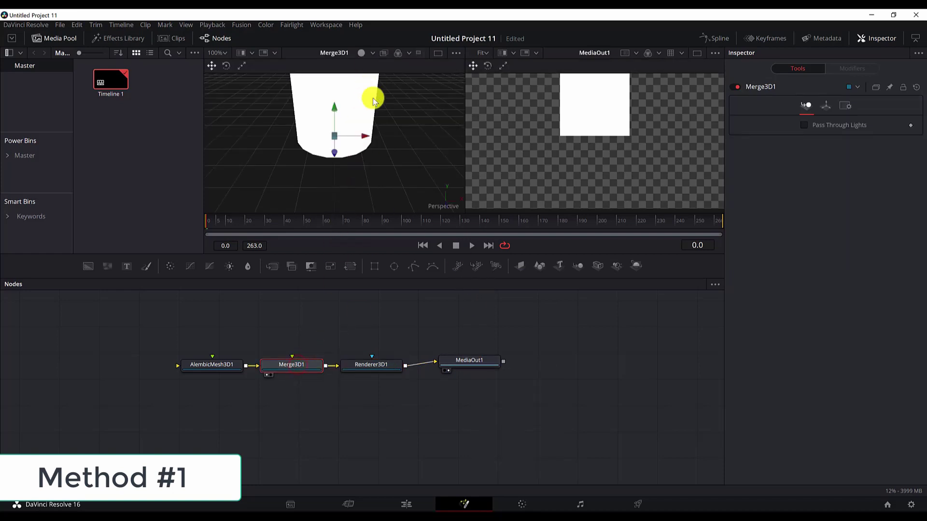
pyautogui.scroll(-1, 379, 121)
pyautogui.moveTo(382, 137); pyautogui.dragTo(337, 141)
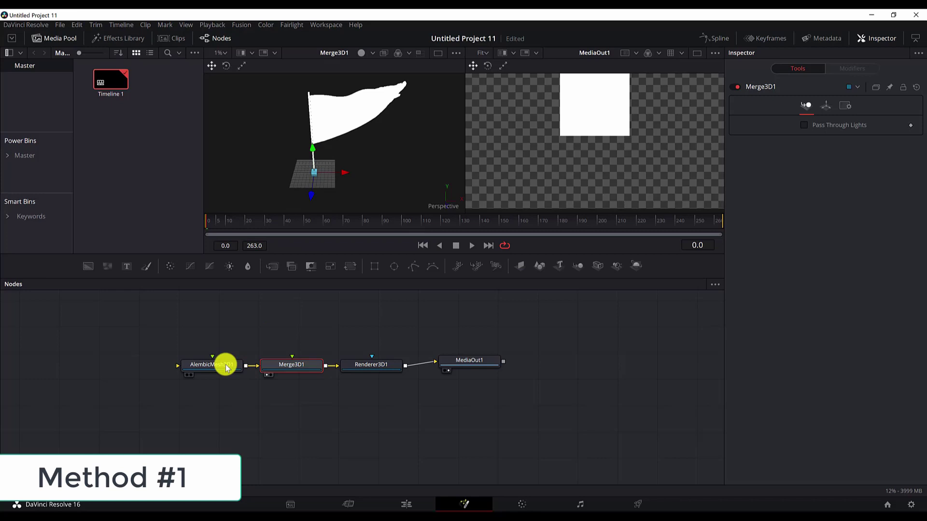
# - Insert a Transform 3D node between AlembicMesh3D1 and Merge3D1 with scale 0.473
pyautogui.moveTo(225, 377); pyautogui.dragTo(144, 380)
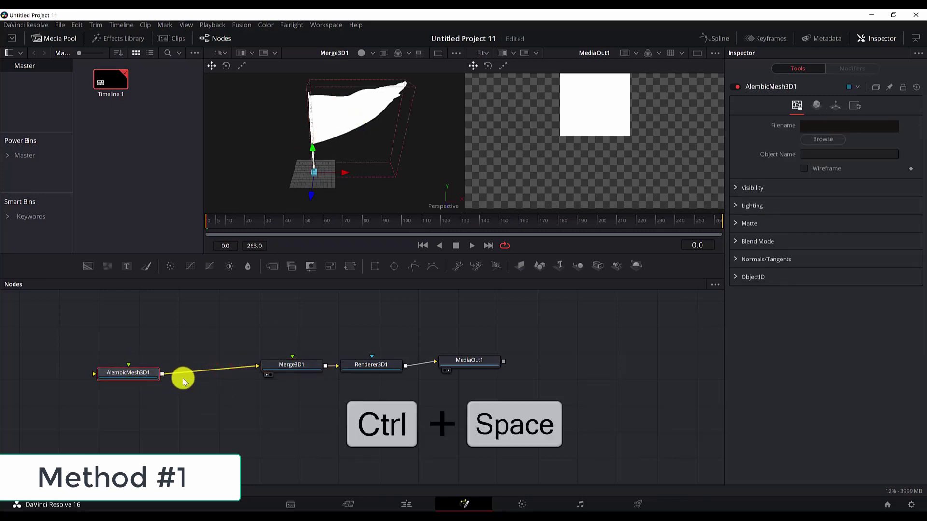
pyautogui.hotkey('ctrl', 'space')
pyautogui.write('rende')
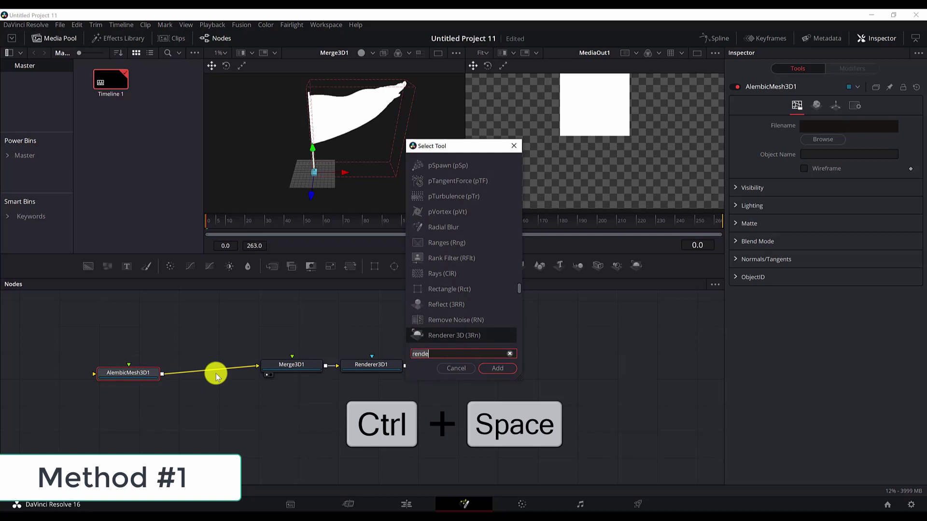
pyautogui.press('BackSpace')
pyautogui.press('BackSpace')
pyautogui.press('BackSpace')
pyautogui.press('BackSpace')
pyautogui.press('BackSpace')
pyautogui.write('trans')
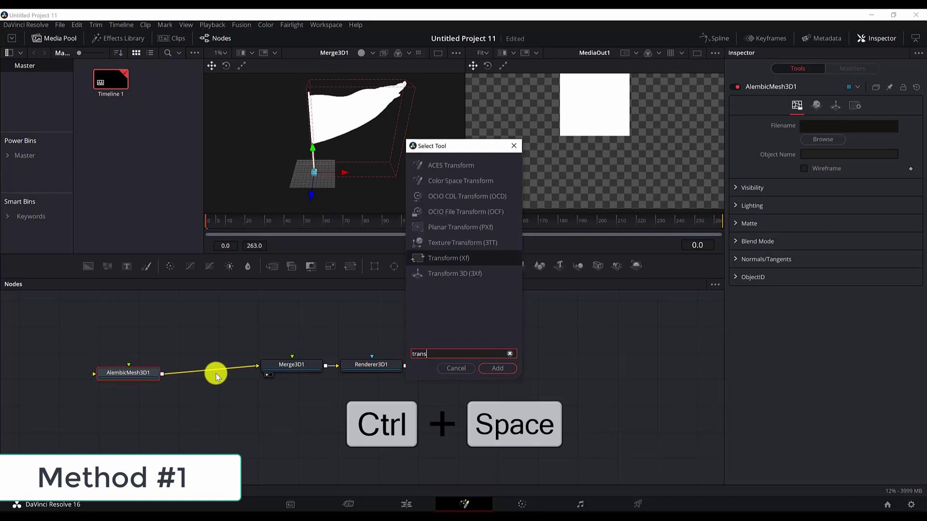
pyautogui.press('Down')
pyautogui.press('Return')
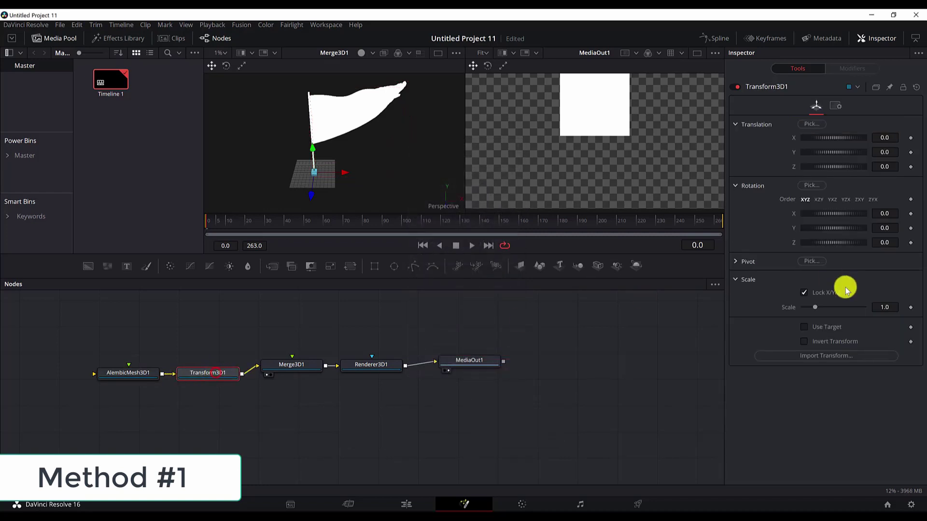
pyautogui.moveTo(816, 309); pyautogui.dragTo(808, 311)
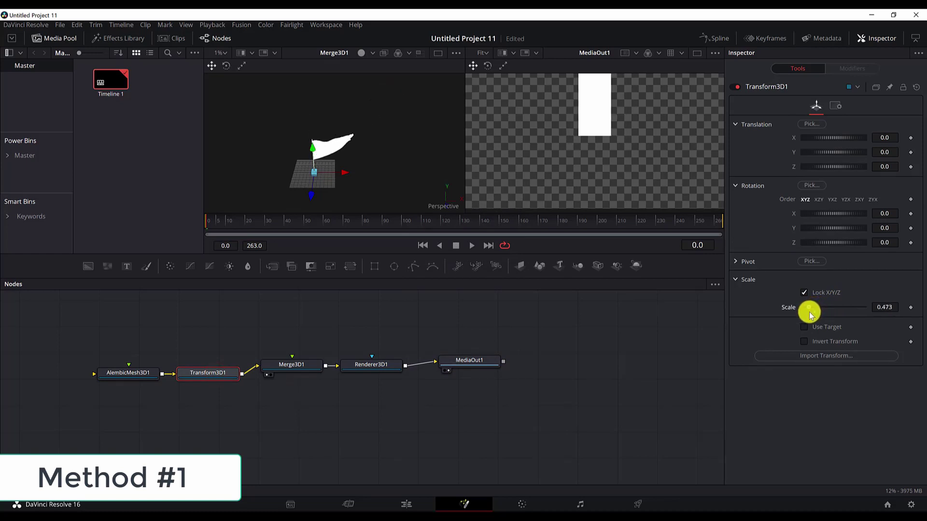
# - Frame the flag in the 3D view, play the animation, and select MediaOut1
pyautogui.scroll(5, 338, 177)
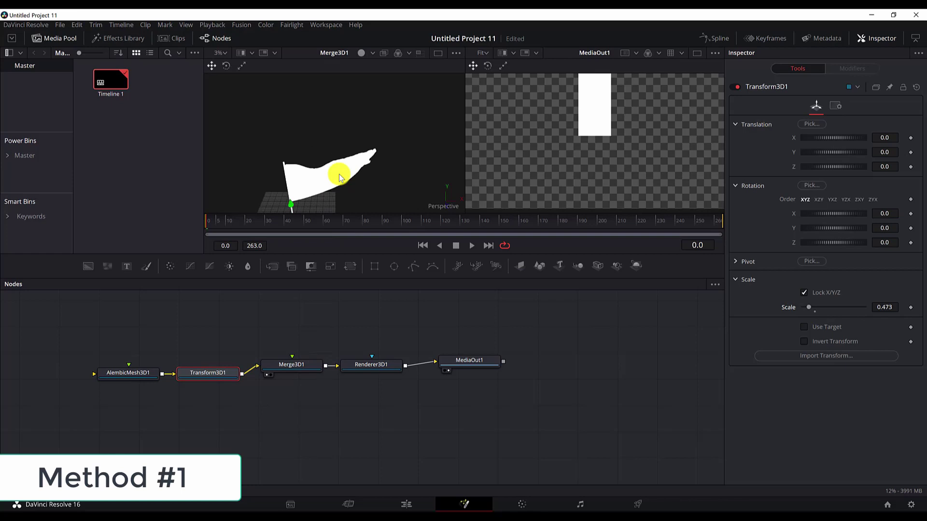
pyautogui.moveTo(387, 137); pyautogui.dragTo(374, 158)
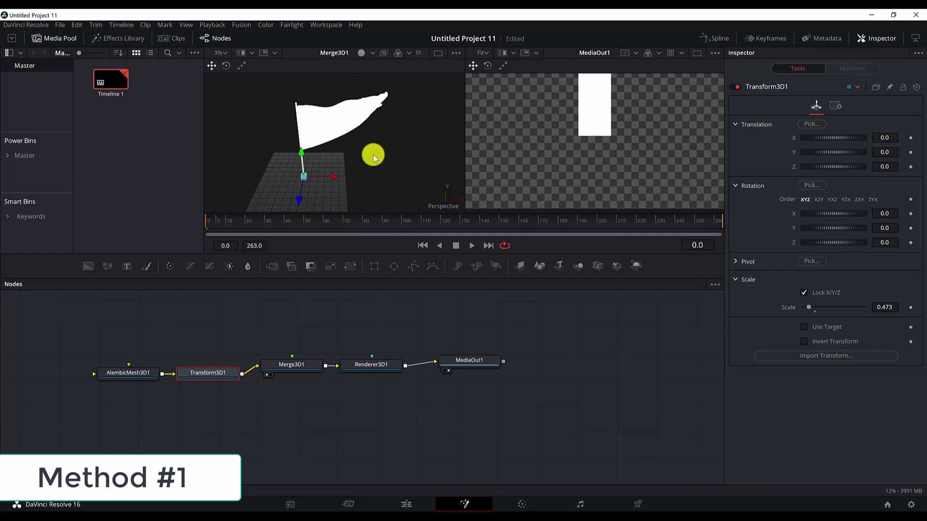
pyautogui.press('space')
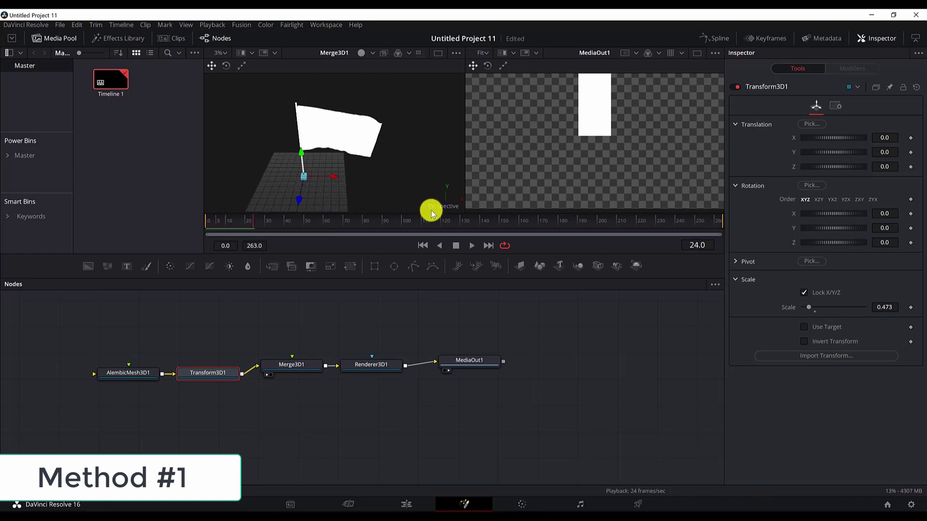
pyautogui.click(472, 369)
# - Load the render output into both viewers and add a Camera 3D node placed below Merge3D1
pyautogui.press('1')
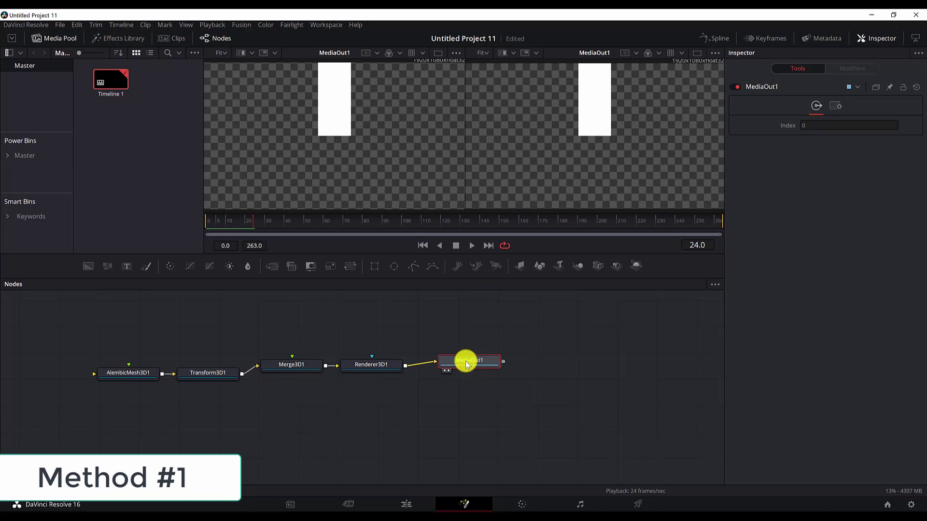
pyautogui.press('2')
pyautogui.press('2')
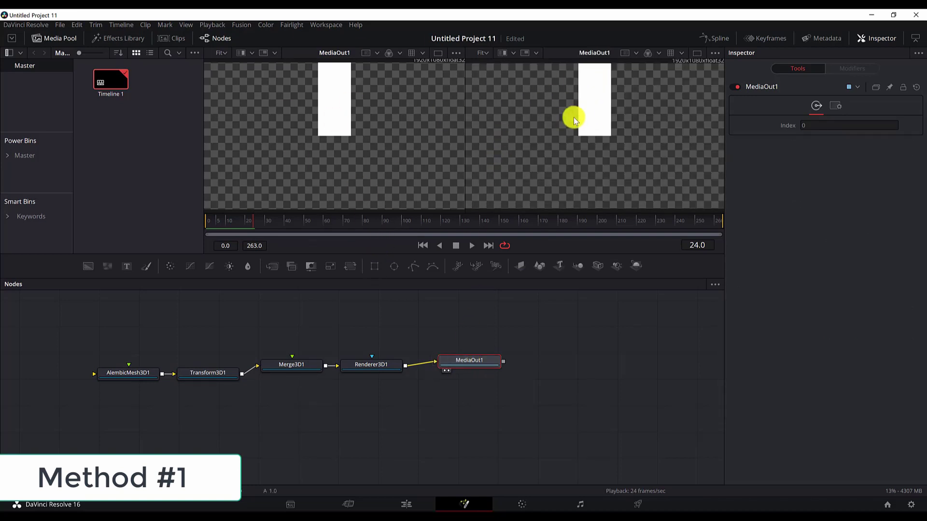
pyautogui.click(293, 369)
pyautogui.hotkey('ctrl', 'space')
pyautogui.write('cam')
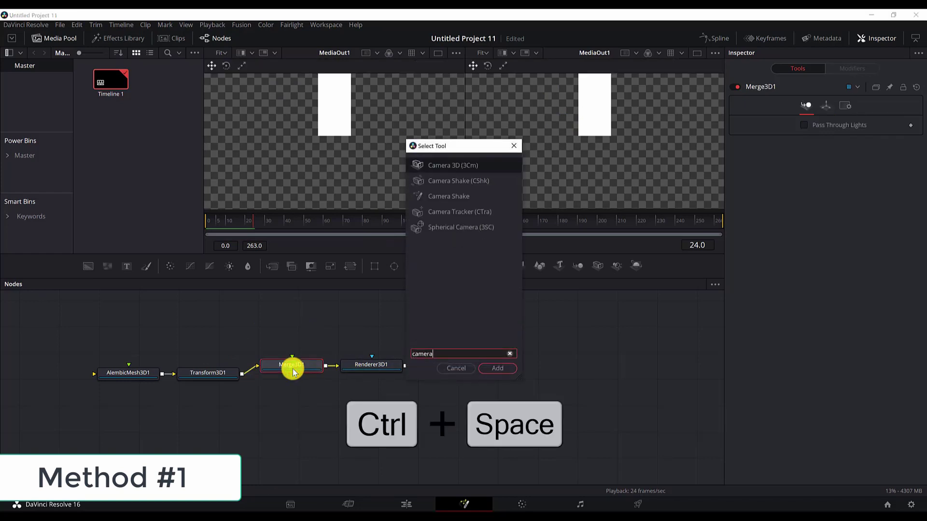
pyautogui.press('Return')
pyautogui.moveTo(134, 400); pyautogui.dragTo(318, 442)
pyautogui.click(331, 133)
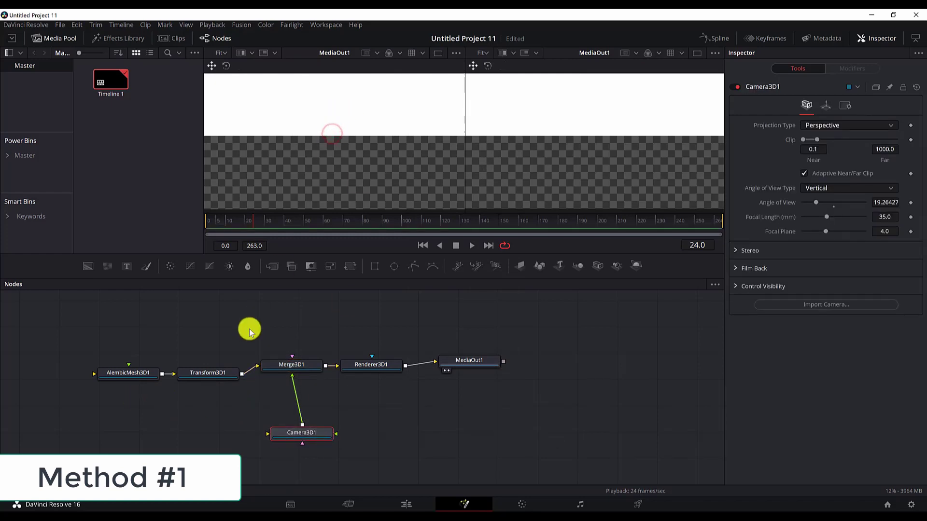
# - View Merge3D1's scene in the left viewer, tilted to reveal Camera3D1 below the grid
pyautogui.click(307, 370)
pyautogui.press('1')
pyautogui.moveTo(333, 142); pyautogui.dragTo(283, 219)
pyautogui.click(303, 436)
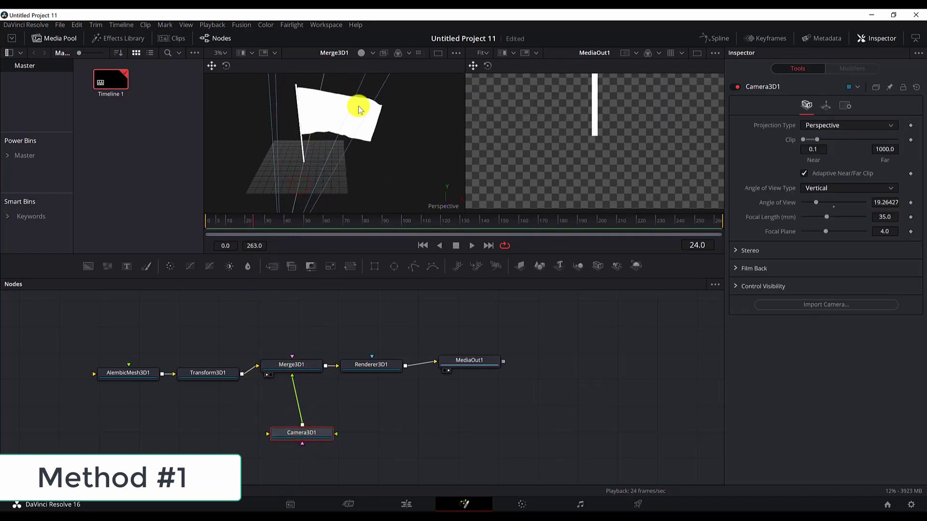
pyautogui.moveTo(359, 109); pyautogui.dragTo(388, 193)
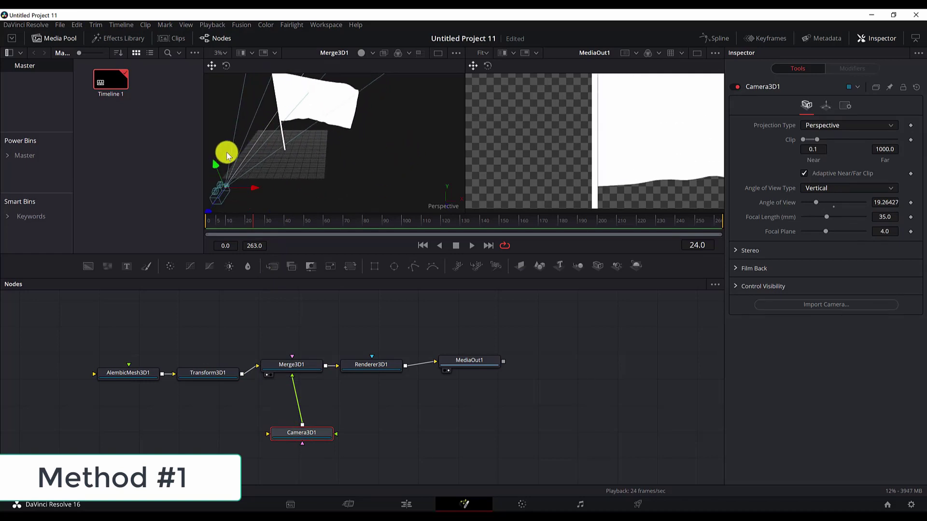
# - Move the camera to frame the flag, shrink Transform3D1 to scale 0.277, and play to frame 93
pyautogui.moveTo(250, 186); pyautogui.dragTo(312, 187)
pyautogui.moveTo(279, 213); pyautogui.dragTo(267, 259)
pyautogui.click(205, 374)
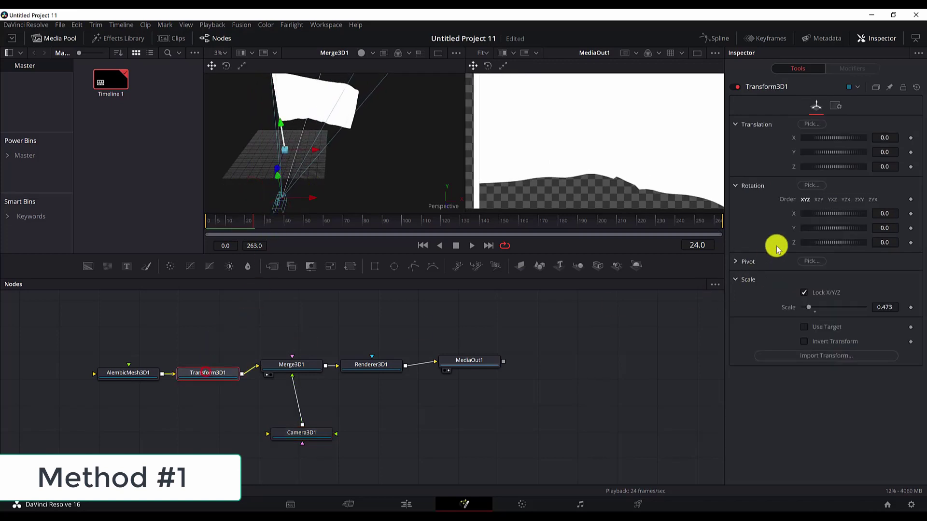
pyautogui.moveTo(810, 308); pyautogui.dragTo(806, 308)
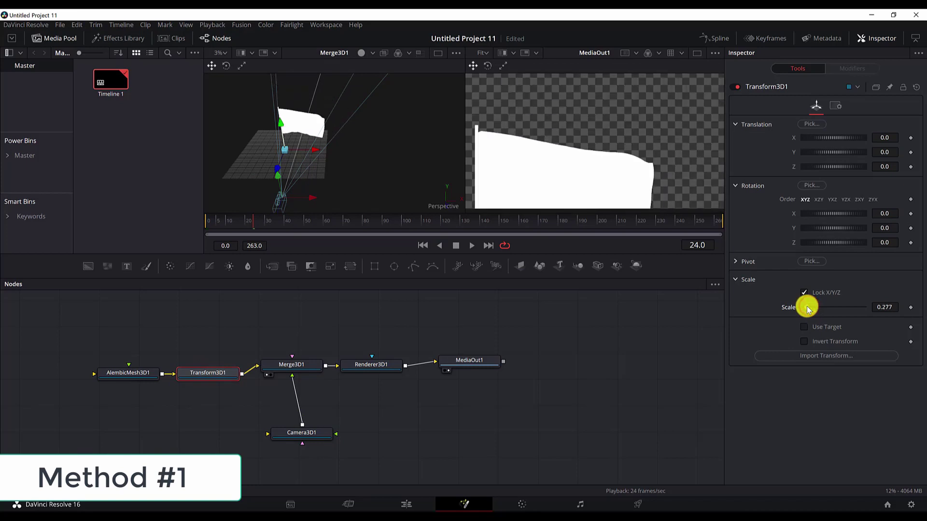
pyautogui.moveTo(300, 202); pyautogui.dragTo(269, 179)
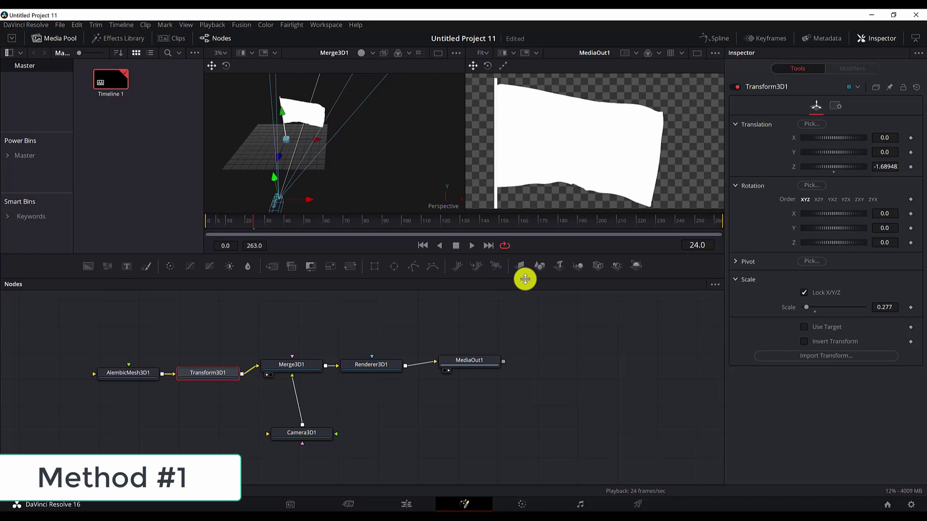
pyautogui.click(472, 246)
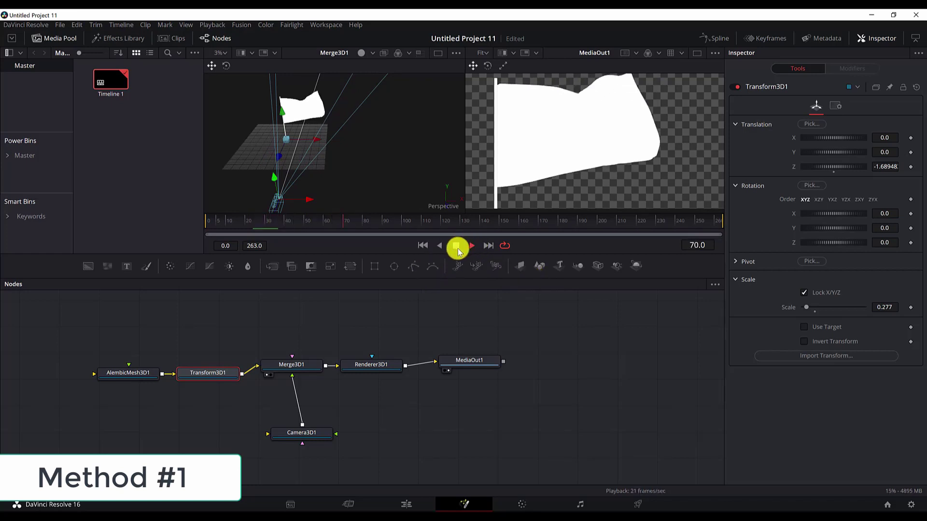
pyautogui.click(456, 246)
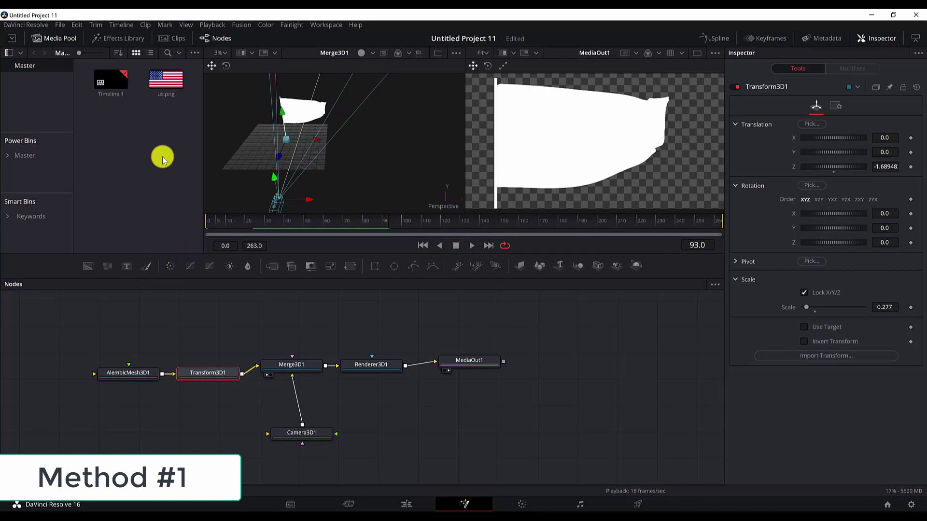
# - Bring us.png into the node graph as MediaIn1 to texture AlembicMesh3D1, and zoom the viewer
pyautogui.moveTo(166, 78); pyautogui.dragTo(128, 379)
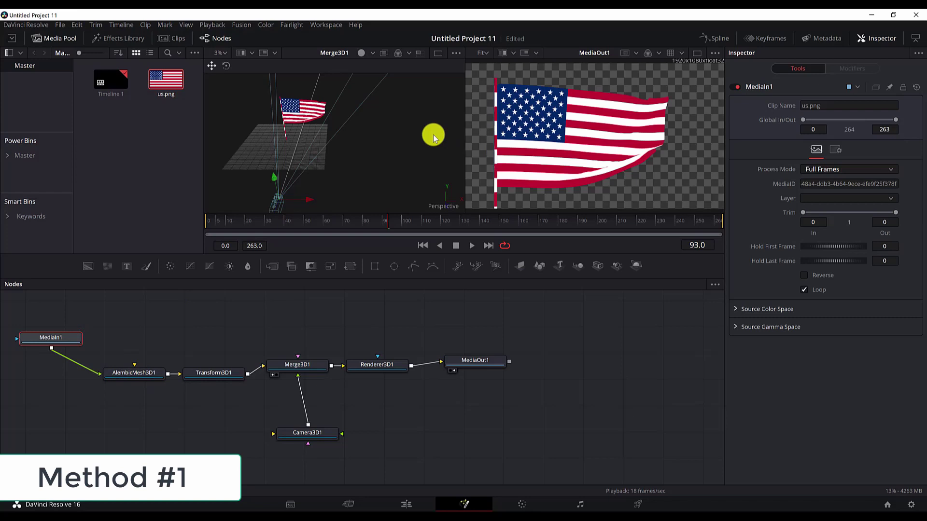
pyautogui.click(145, 372)
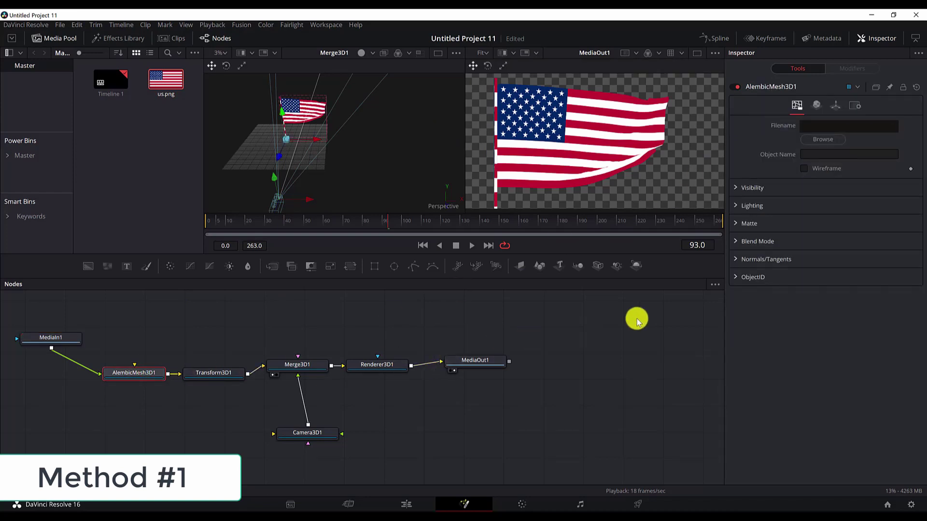
pyautogui.click(57, 338)
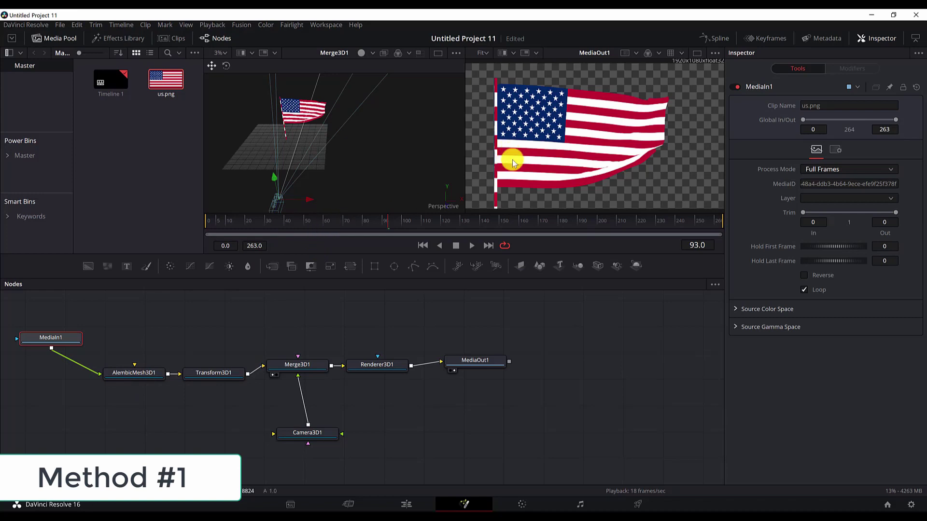
pyautogui.scroll(1, 521, 192)
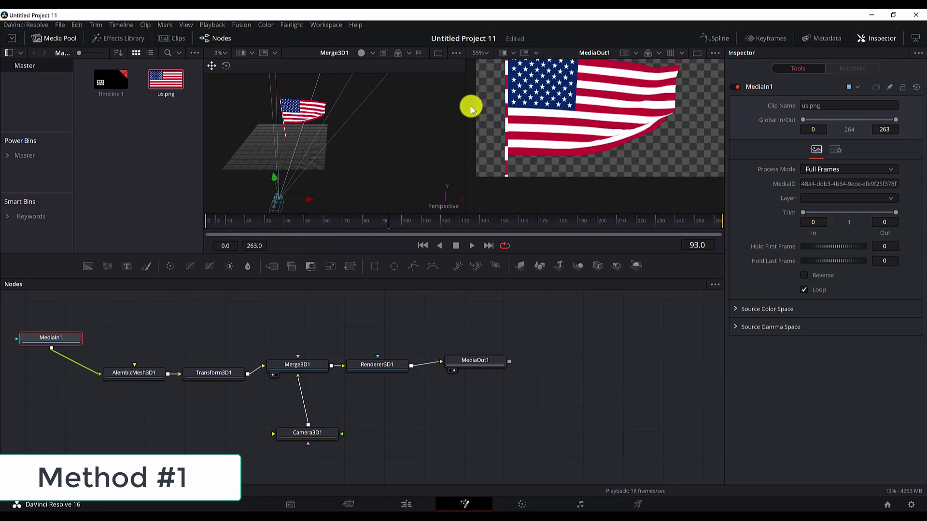
pyautogui.scroll(1, 580, 166)
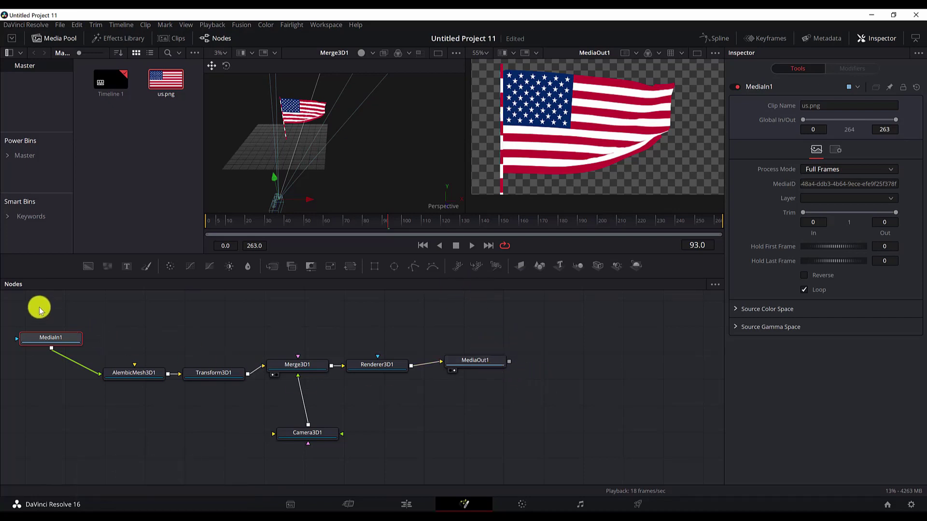
# - Delete the comp's nodes and import flag-animation.ABC as an Alembic scene with resampling rate 30
pyautogui.moveTo(16, 300); pyautogui.dragTo(406, 448)
pyautogui.press('Delete')
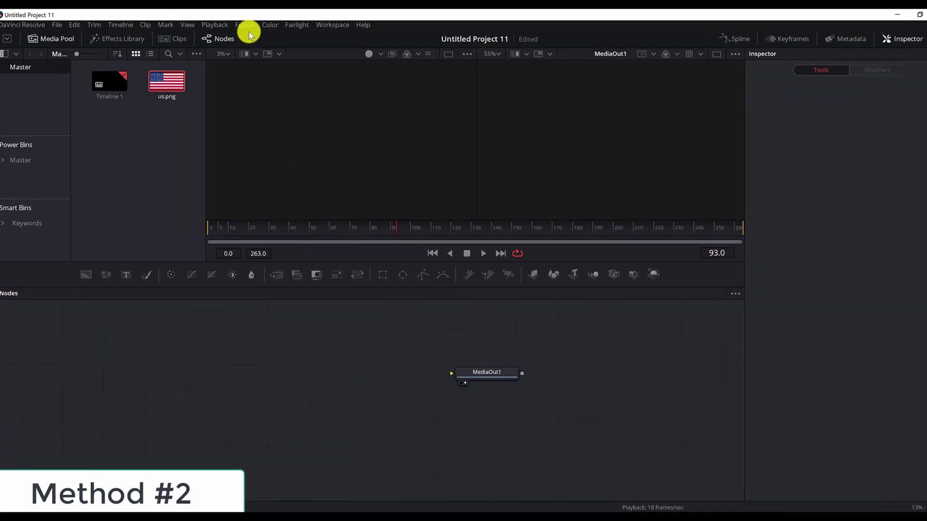
pyautogui.click(242, 24)
pyautogui.moveTo(261, 78)
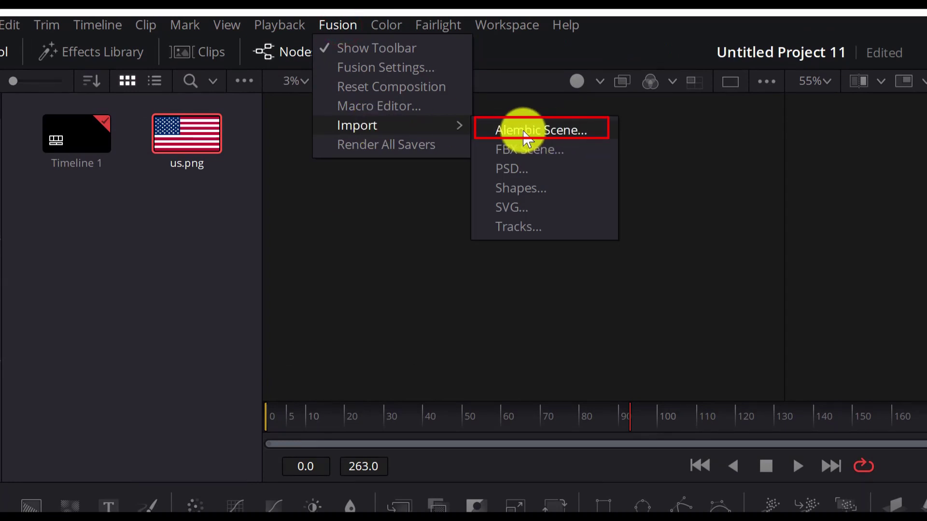
pyautogui.click(549, 139)
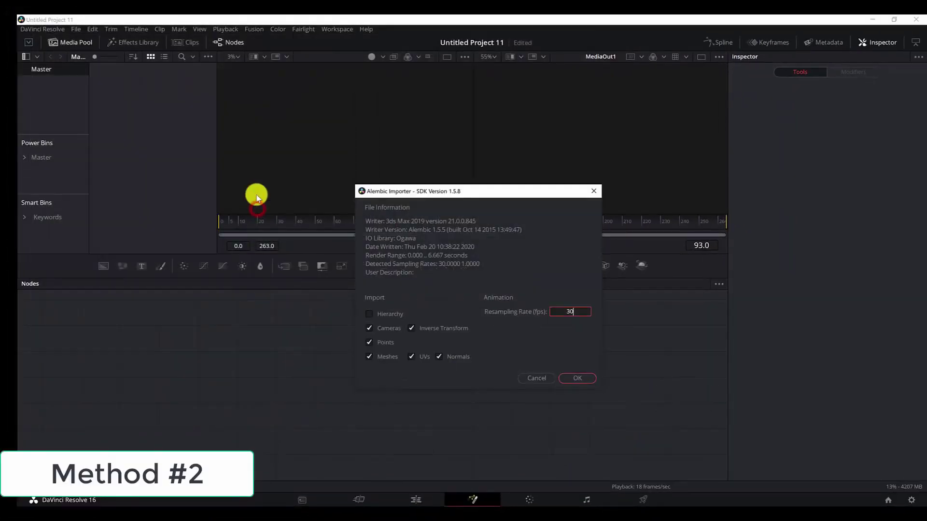
pyautogui.click(577, 310)
# - Confirm the Alembic import and arrange the imported Cylinder001, Rectangle001 and Merge3D1 nodes near MediaOut1
pyautogui.click(580, 378)
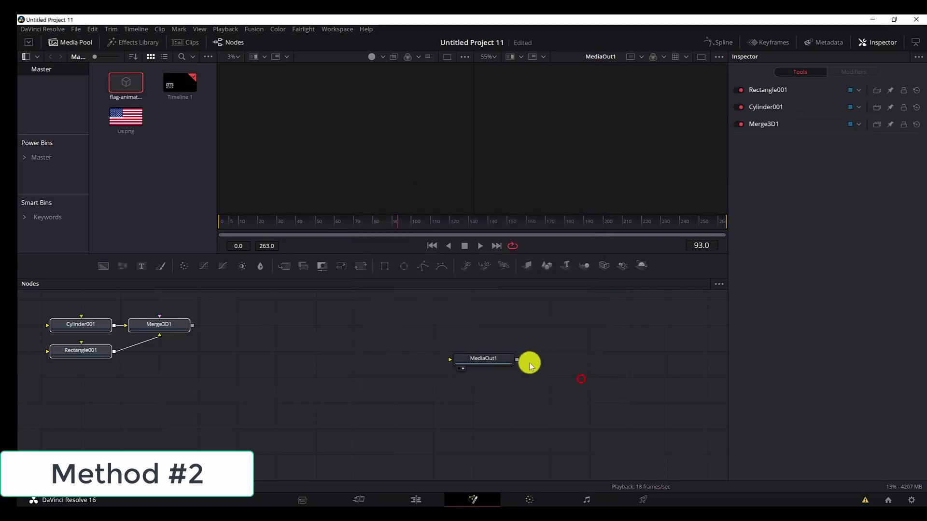
pyautogui.moveTo(41, 293); pyautogui.dragTo(260, 409)
pyautogui.moveTo(174, 330); pyautogui.dragTo(287, 368)
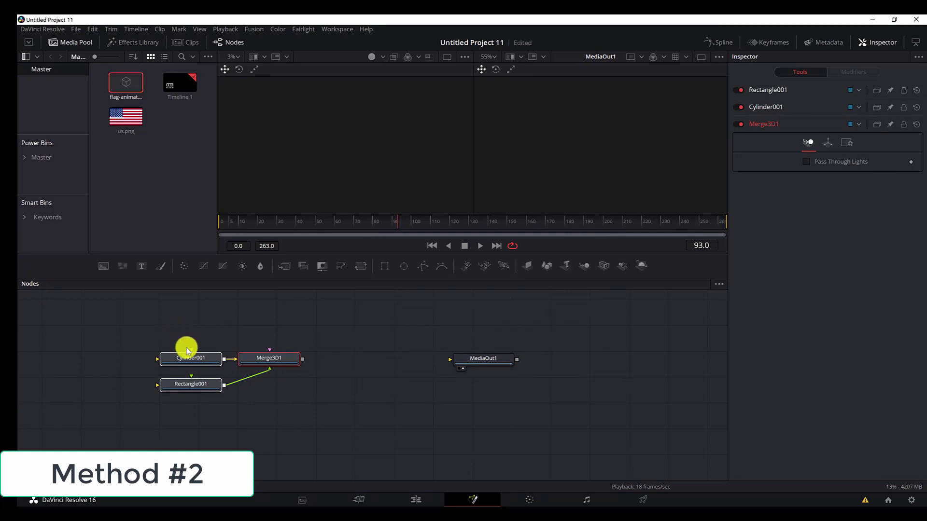
pyautogui.click(209, 361)
pyautogui.click(207, 384)
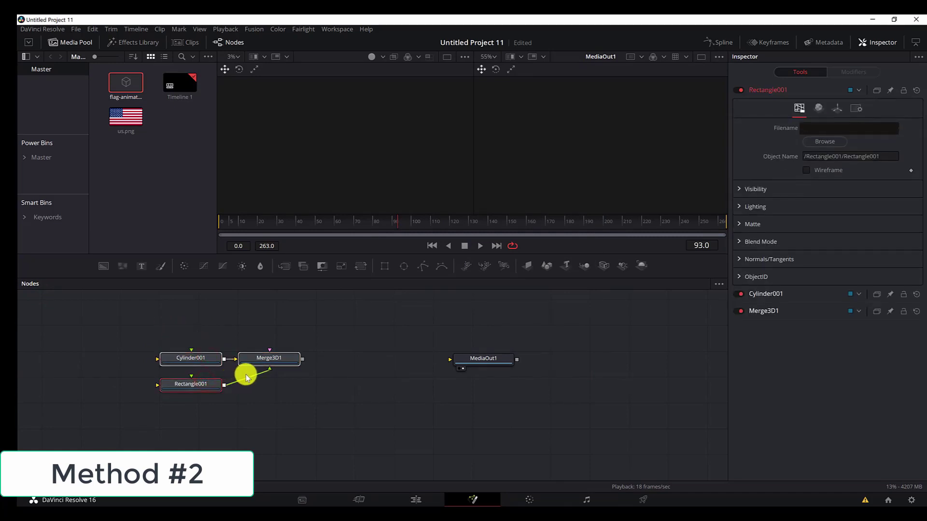
pyautogui.moveTo(283, 363); pyautogui.dragTo(287, 361)
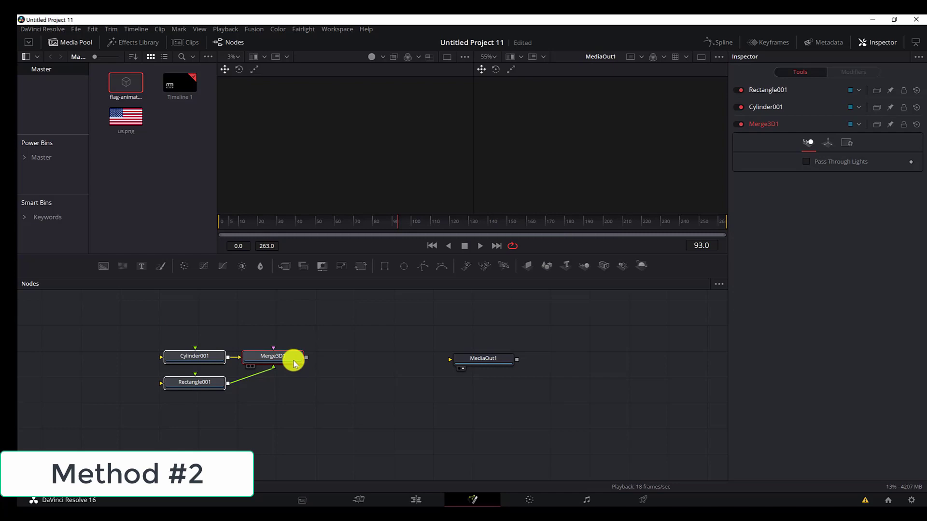
# - Add a Renderer 3D node after the merge and connect it to MediaOut1
pyautogui.hotkey('ctrl', 'space')
pyautogui.write('rende')
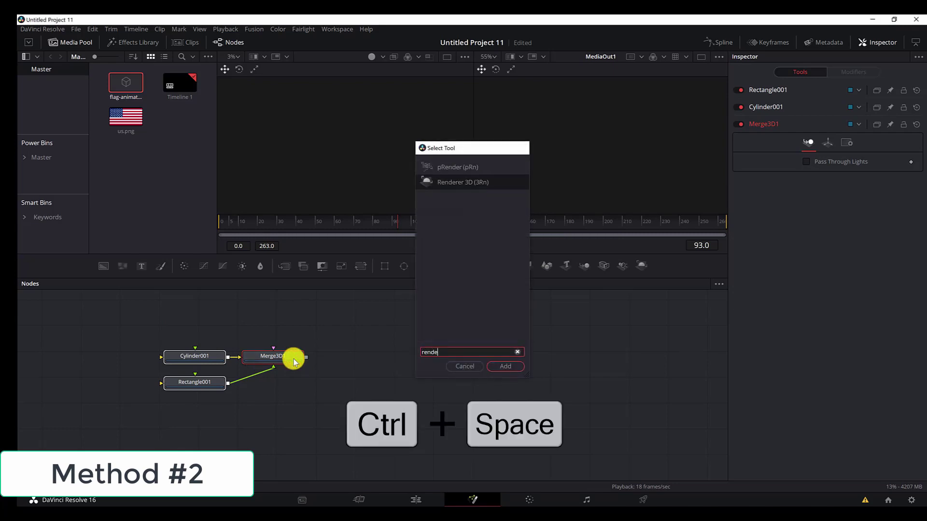
pyautogui.press('Return')
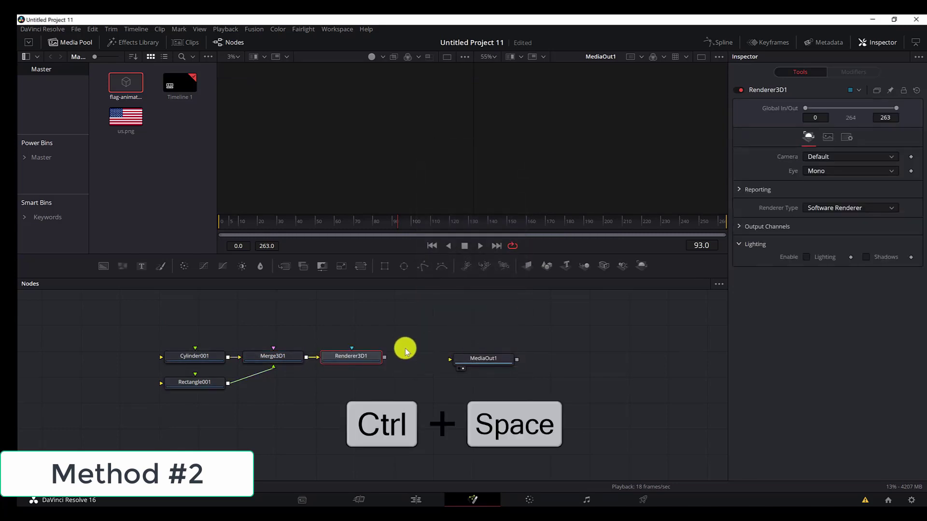
pyautogui.moveTo(384, 358); pyautogui.dragTo(484, 358)
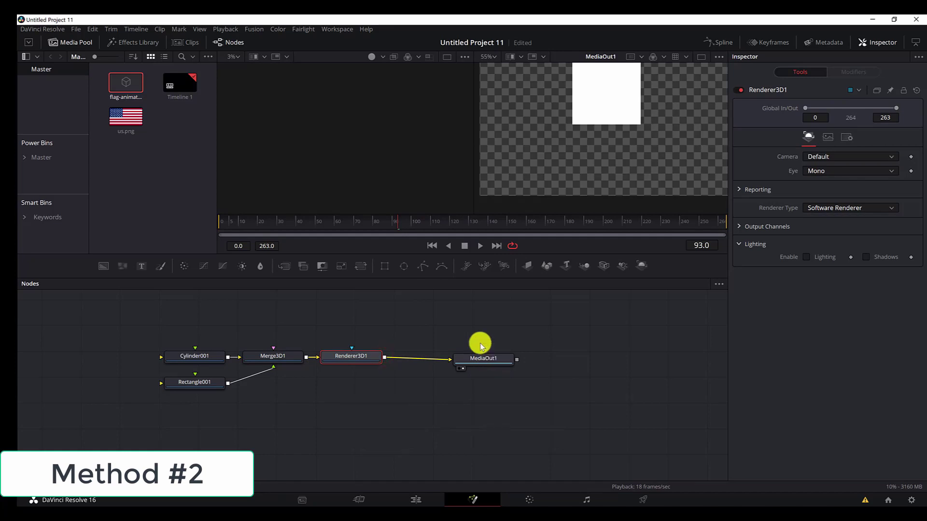
# - Insert a Transform 3D node after Merge3D1 with scale 0.08, viewing the scene in the left viewer
pyautogui.click(273, 359)
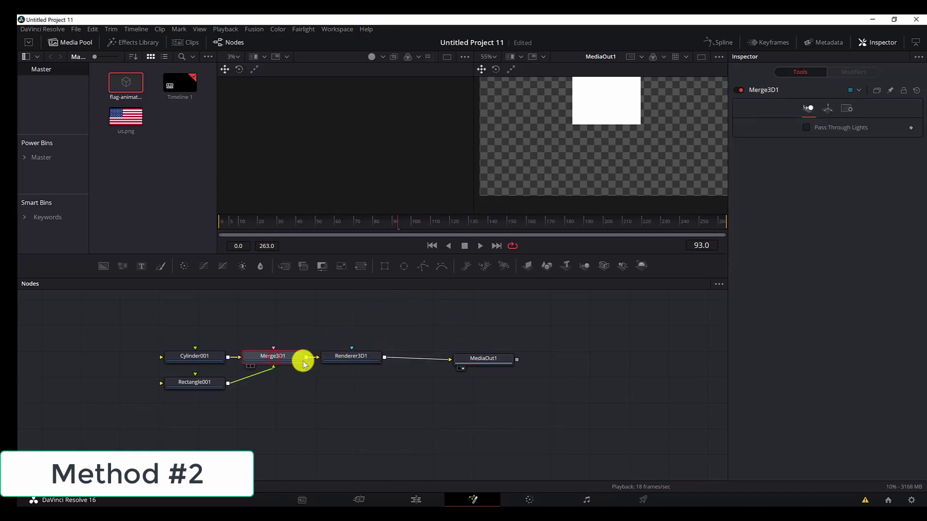
pyautogui.hotkey('ctrl', 'space')
pyautogui.write('tra')
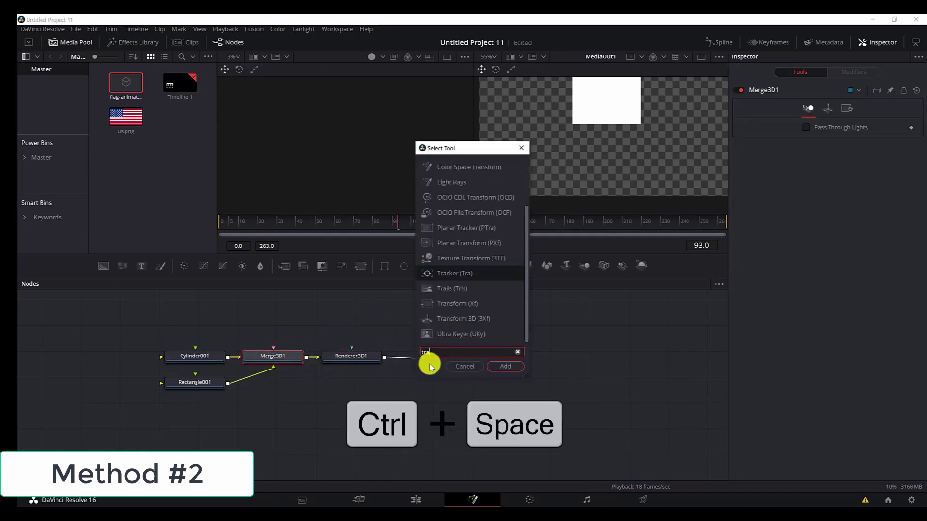
pyautogui.write('ns')
pyautogui.press('Down')
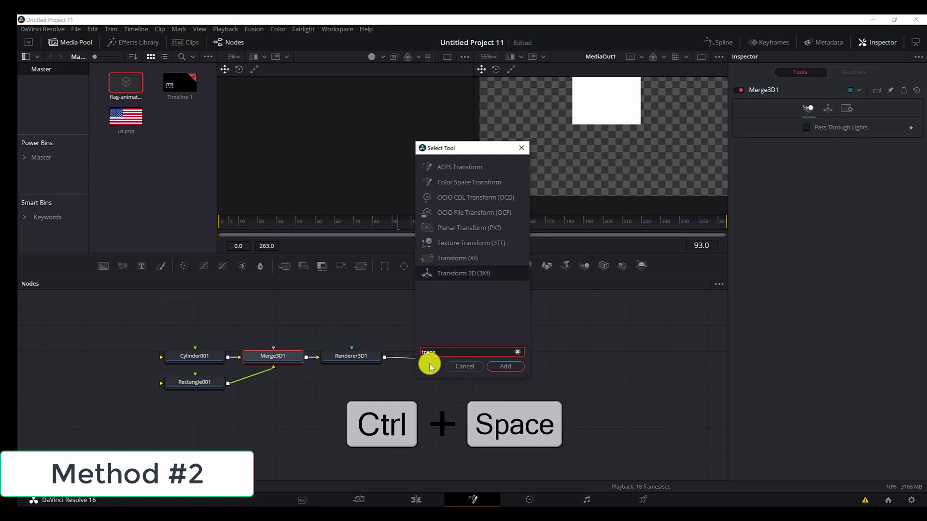
pyautogui.press('Return')
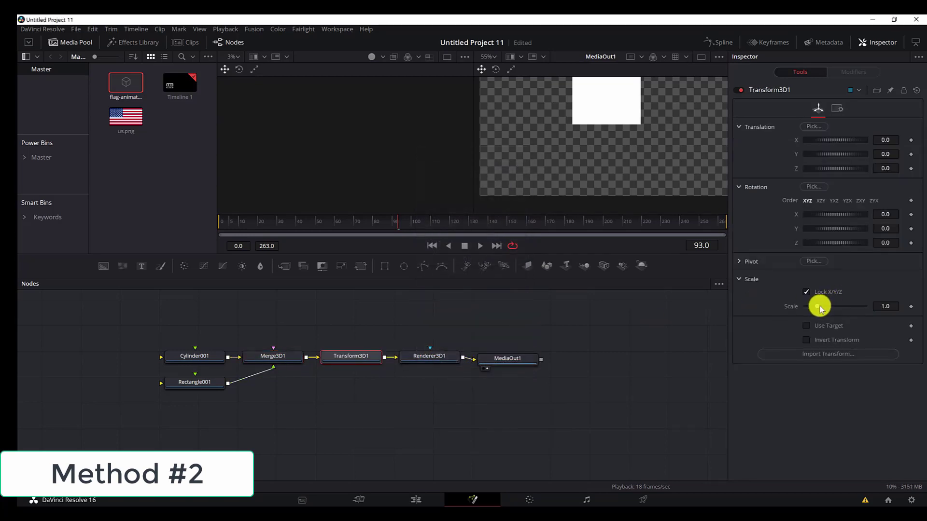
pyautogui.moveTo(817, 307); pyautogui.dragTo(807, 309)
pyautogui.click(353, 363)
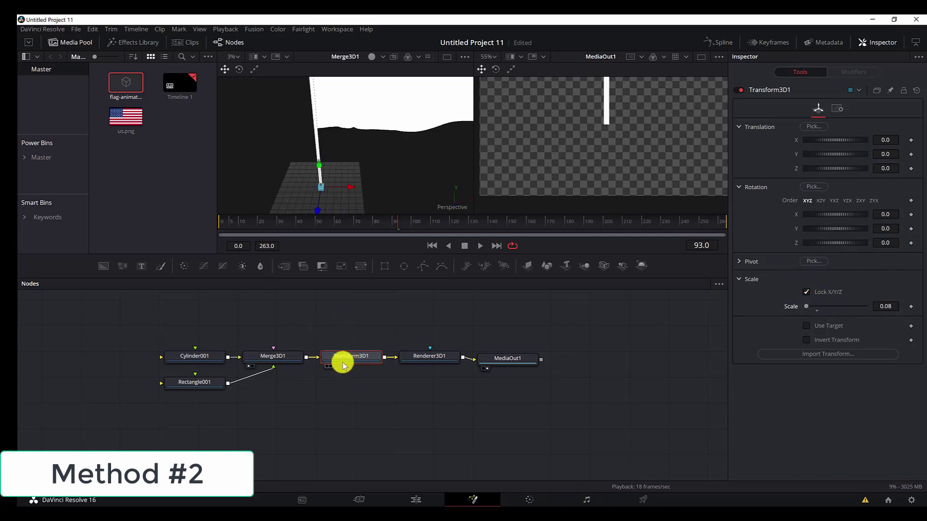
# - Add a Camera3D node wired into Merge3D1
pyautogui.click(284, 356)
pyautogui.hotkey('ctrl', 'space')
pyautogui.write('cam')
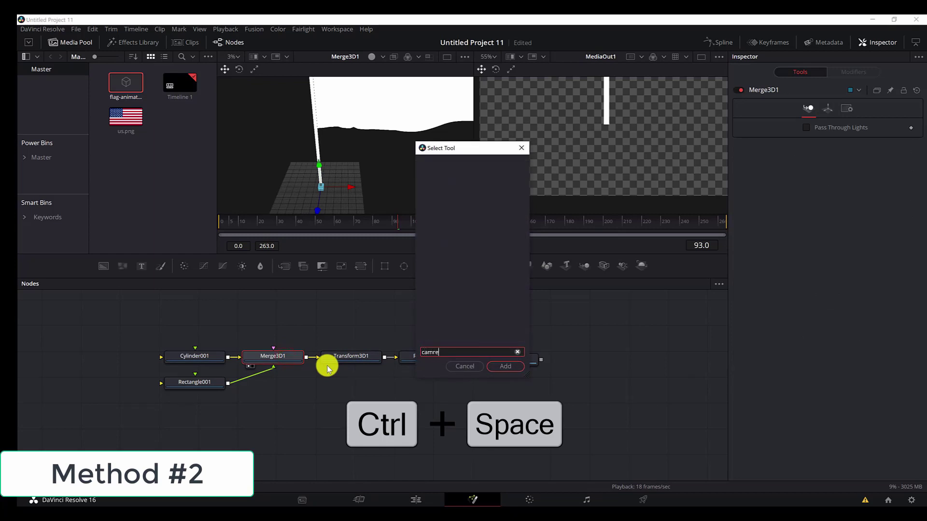
pyautogui.press('Return')
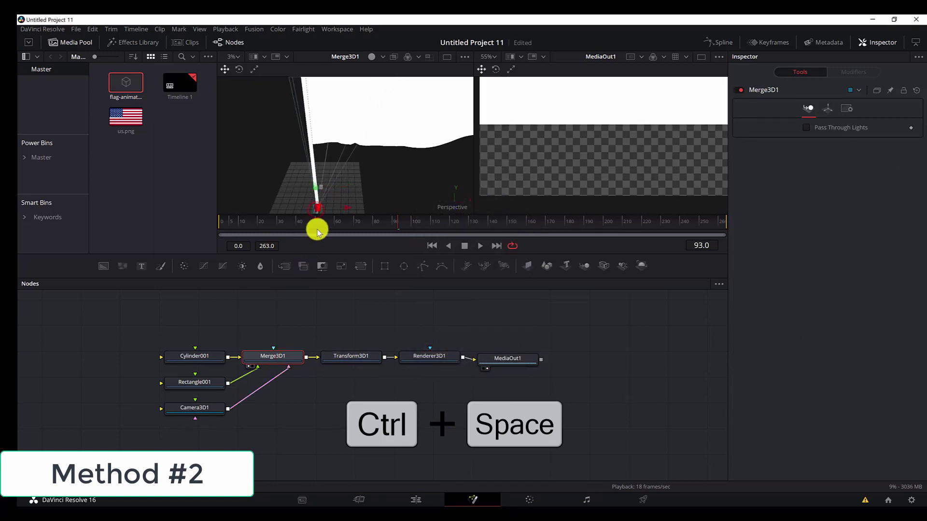
# - Reposition the camera to frame the whole flag on its pole, then play back to check
pyautogui.click(217, 405)
pyautogui.moveTo(331, 200); pyautogui.dragTo(317, 129)
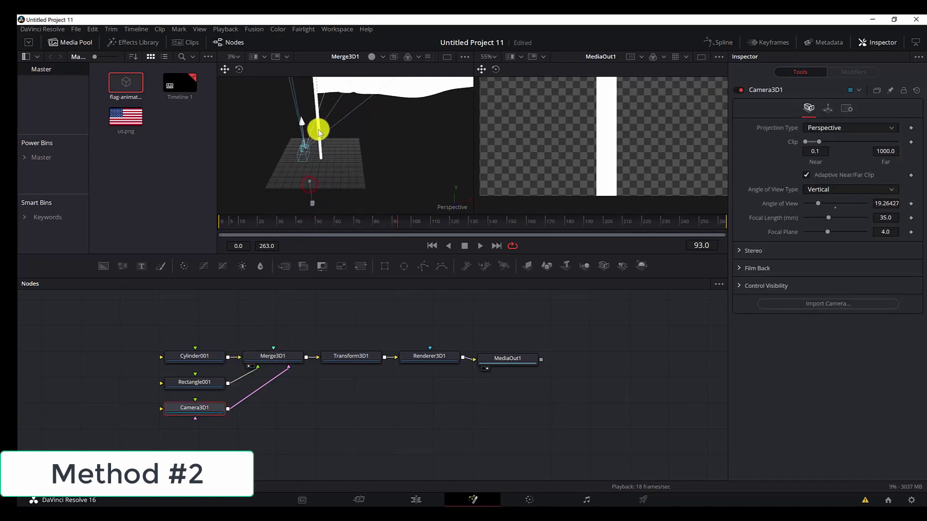
pyautogui.click(317, 128)
pyautogui.moveTo(410, 120); pyautogui.dragTo(402, 190)
pyautogui.click(480, 246)
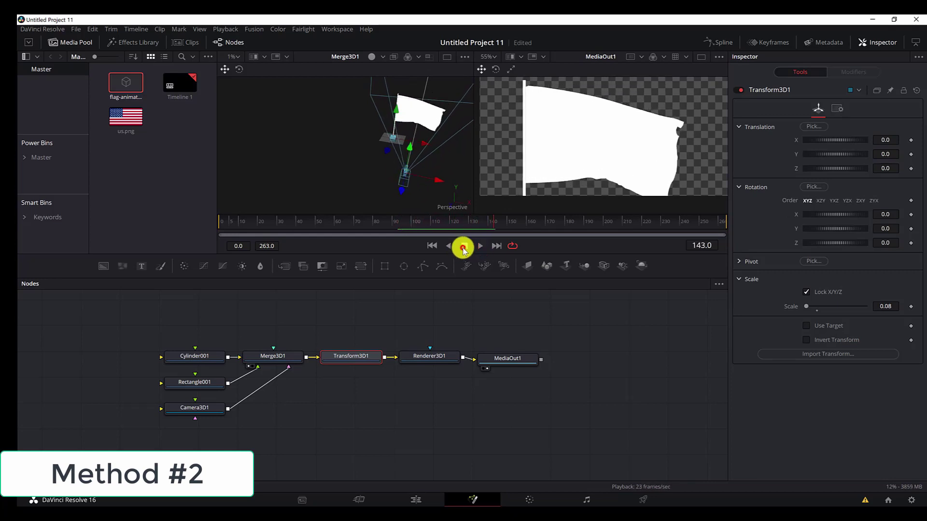
pyautogui.click(465, 246)
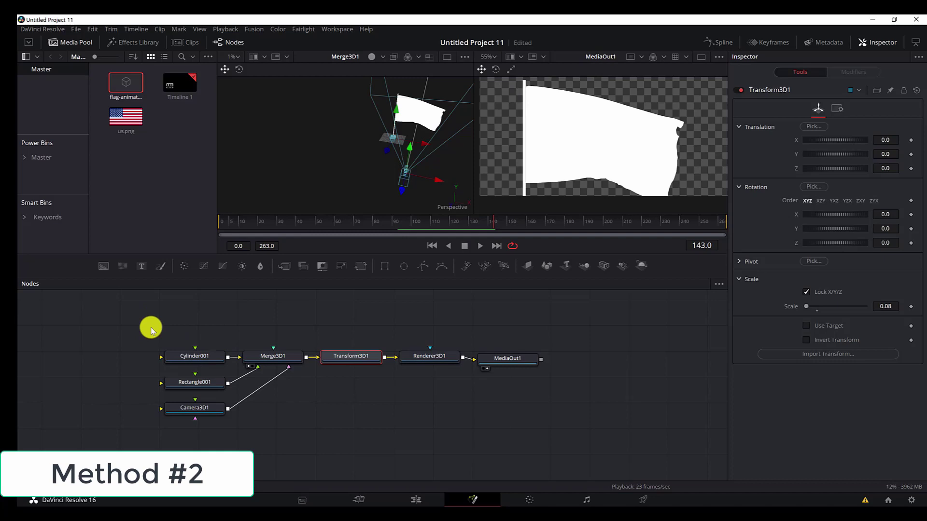
# - Delete the Cylinder001 flagpole mesh node
pyautogui.click(209, 358)
pyautogui.scroll(5, 391, 140)
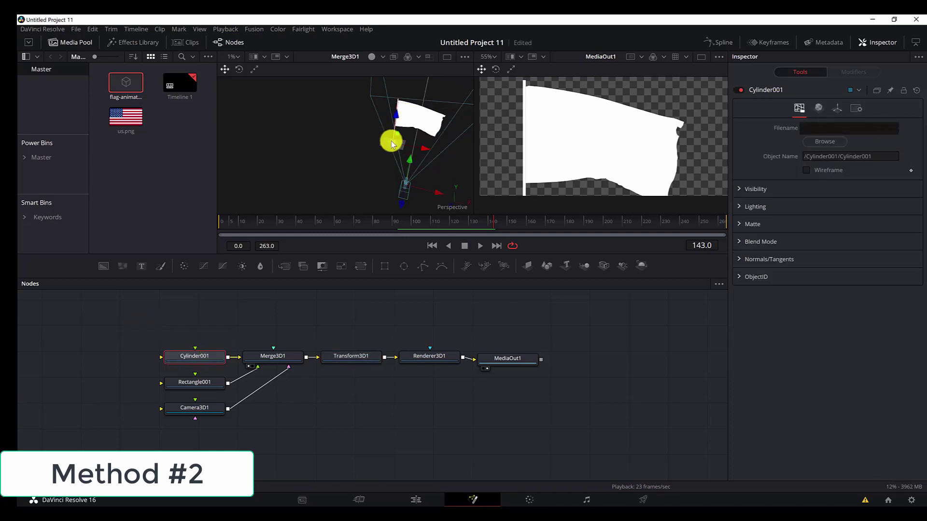
pyautogui.moveTo(448, 149); pyautogui.dragTo(334, 208)
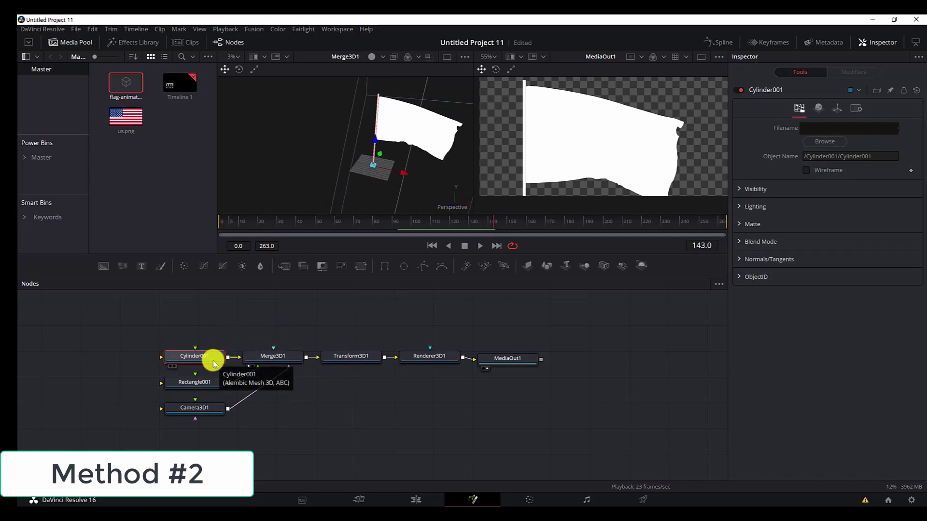
pyautogui.press('Delete')
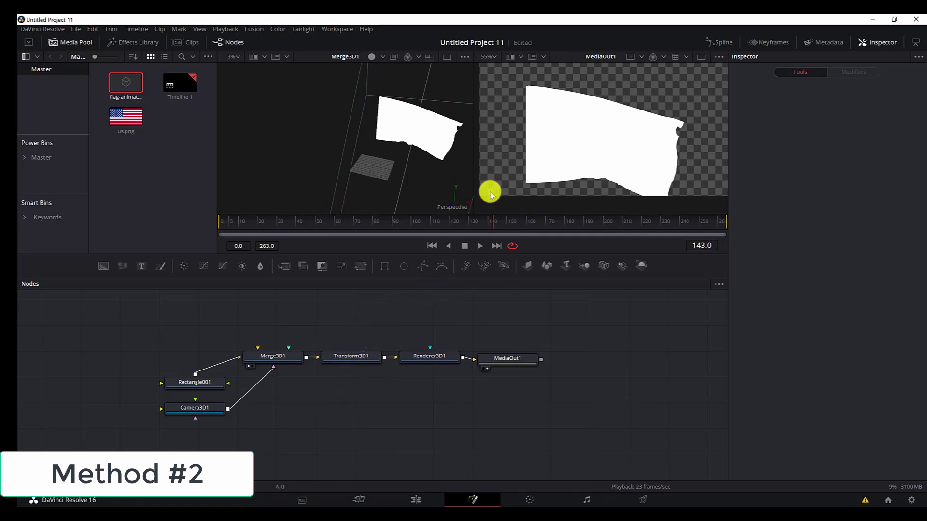
# - Play the animation to check the framing without the pole
pyautogui.click(341, 189)
pyautogui.click(399, 188)
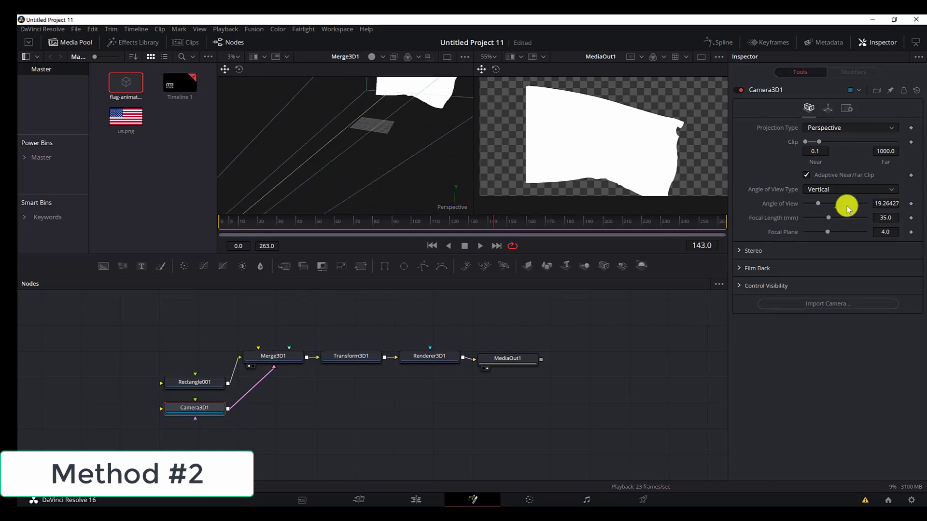
pyautogui.click(480, 246)
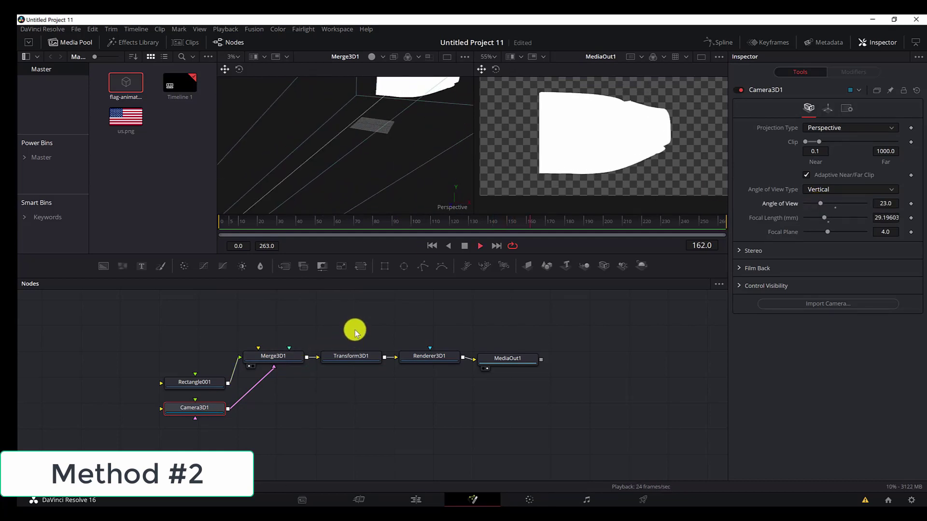
pyautogui.press('space')
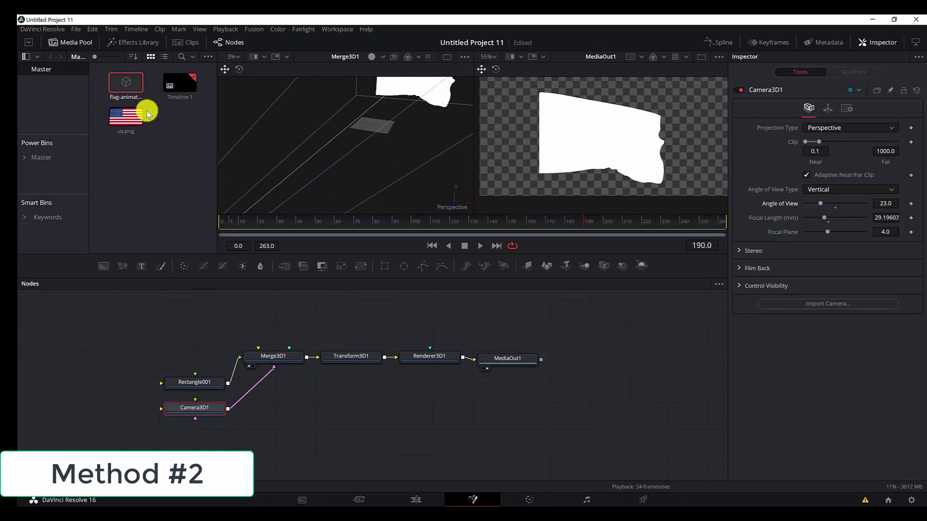
# - Texture Rectangle001 with us.png, replay from the start, and view it on the Edit page
pyautogui.moveTo(148, 113); pyautogui.dragTo(183, 386)
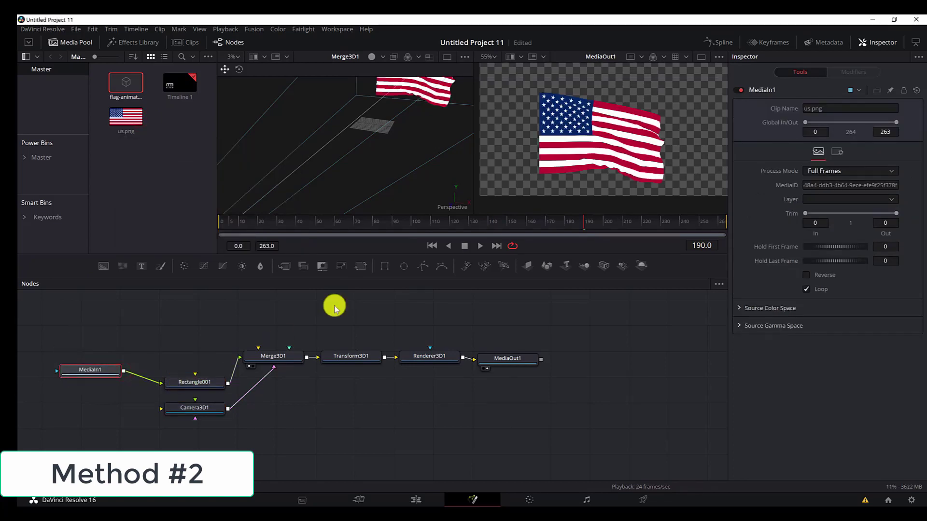
pyautogui.press('space')
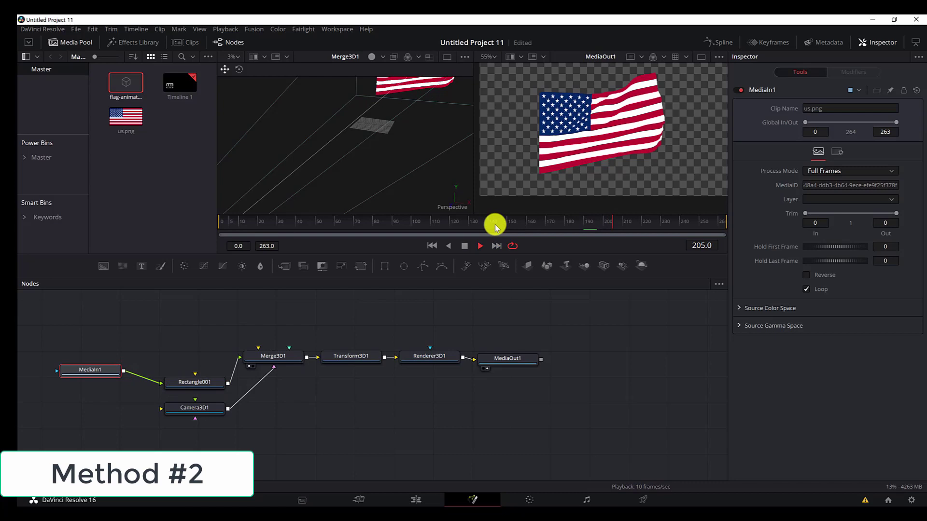
pyautogui.click(414, 222)
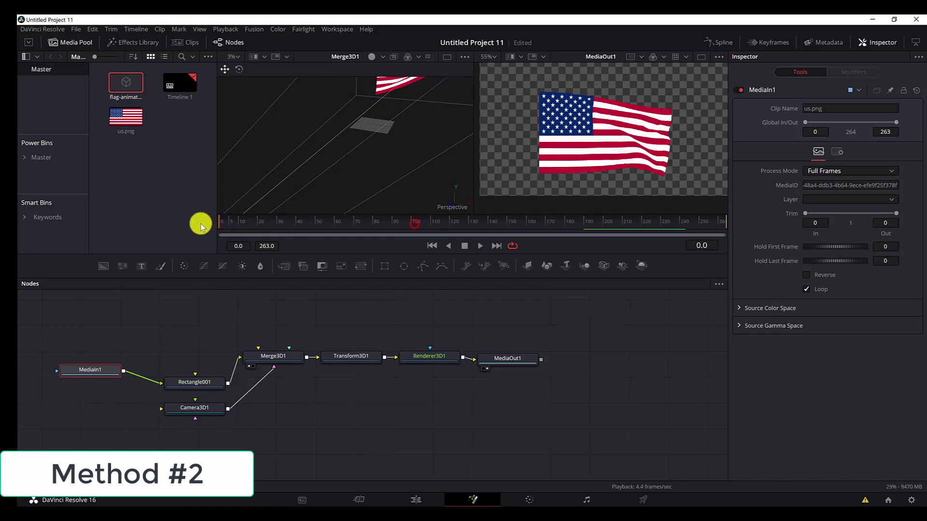
pyautogui.click(241, 223)
pyautogui.press('space')
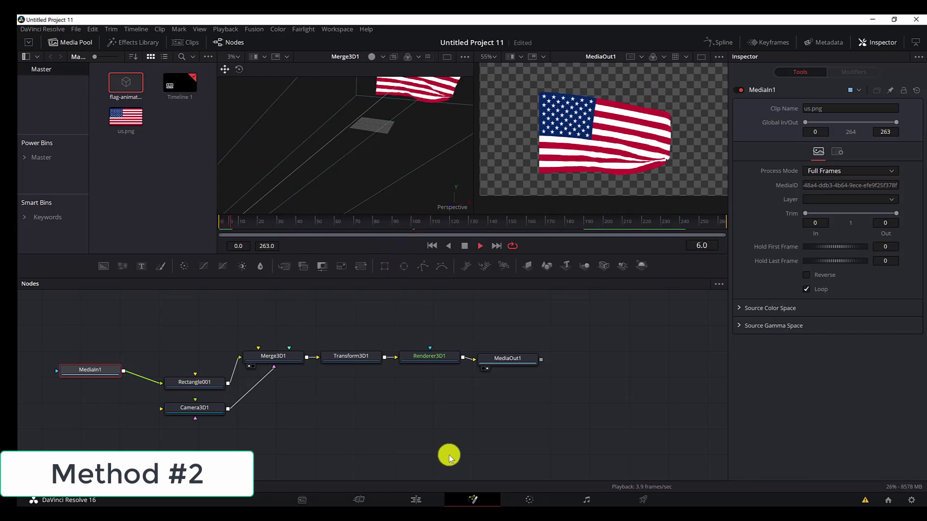
pyautogui.click(416, 500)
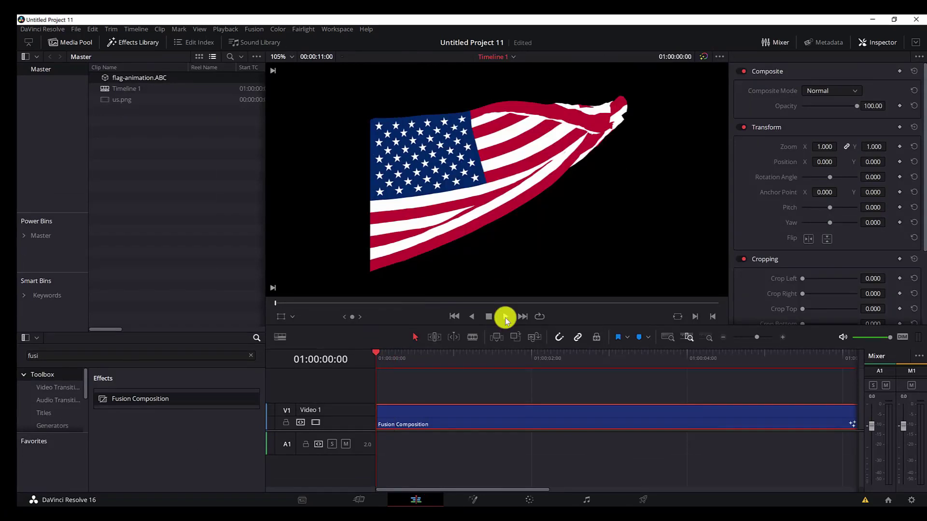
pyautogui.click(505, 317)
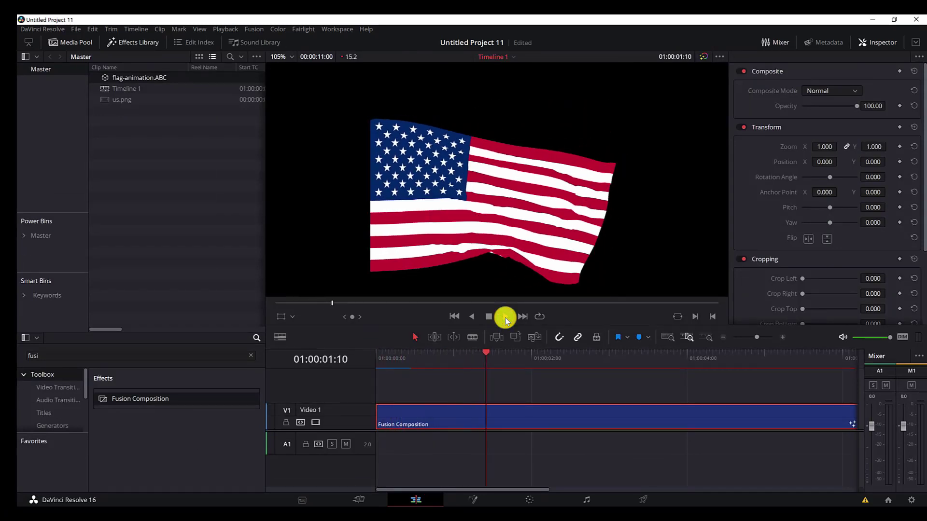
pyautogui.click(504, 317)
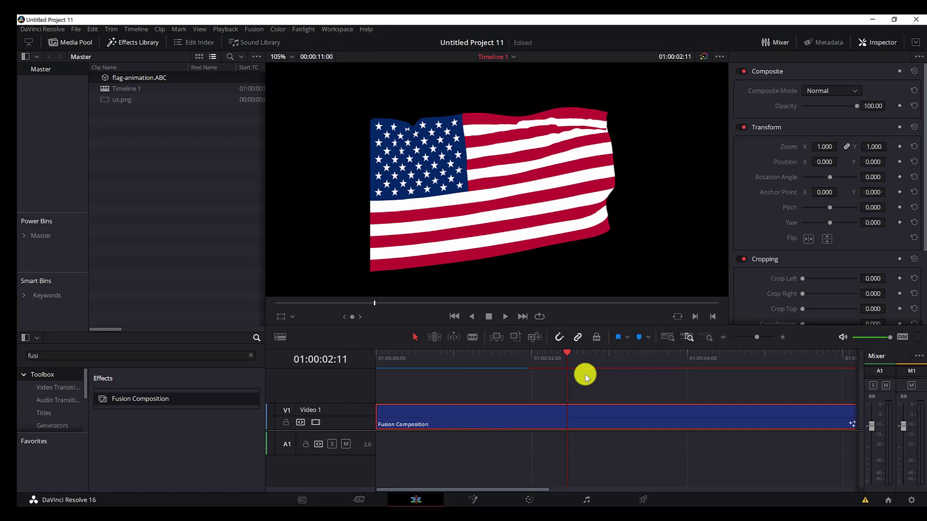
pyautogui.click(504, 317)
pyautogui.click(505, 320)
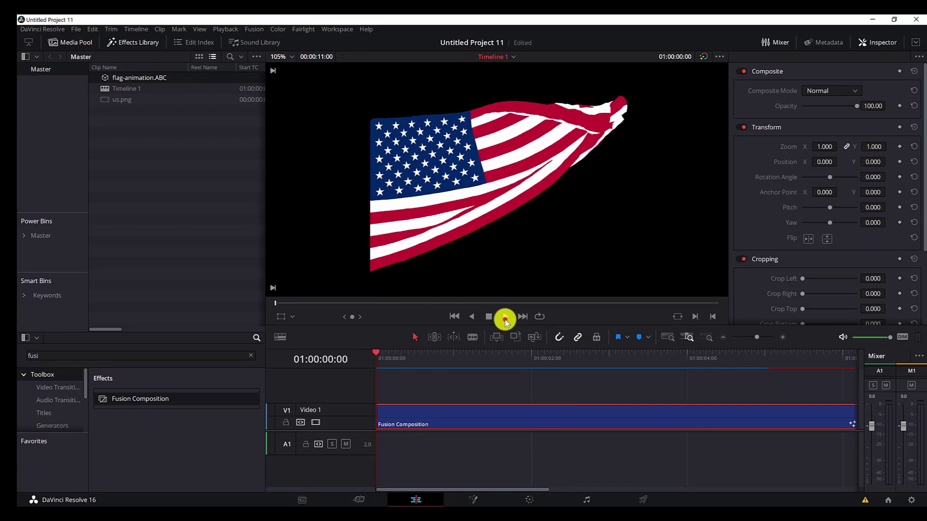
pyautogui.click(505, 320)
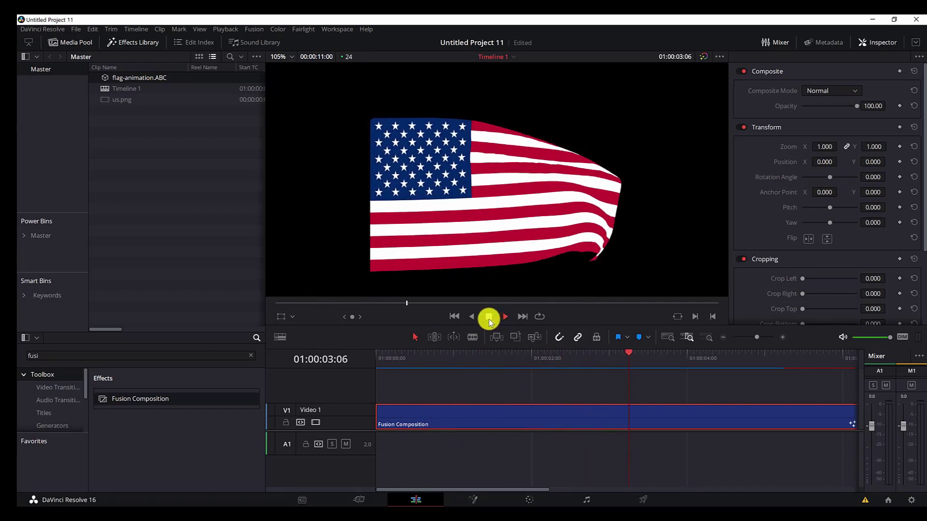
pyautogui.click(489, 316)
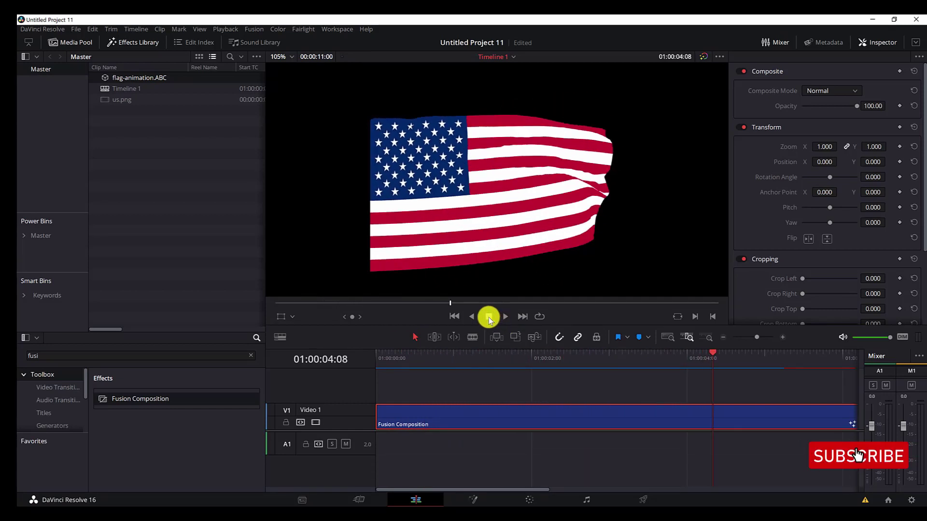